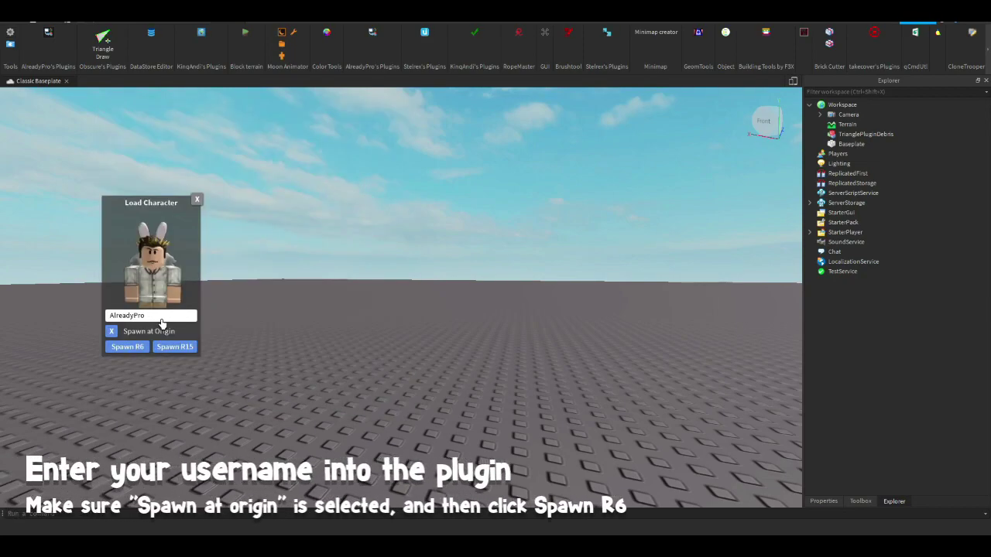
- Enter the account's username in the Load Character plugin, spawn its avatar as an R6 rig at the origin, and close the plugin
double_click(162, 315)
text(fr)
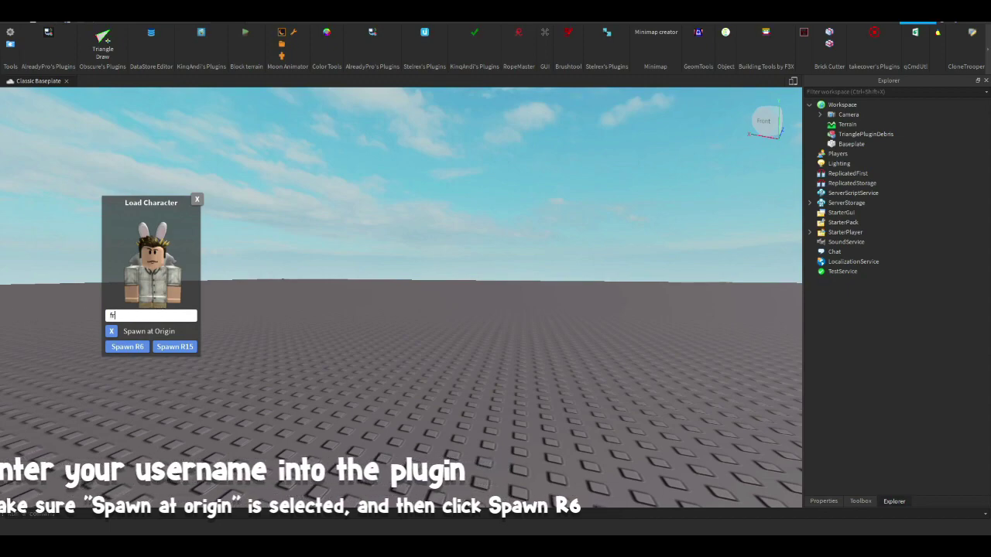
text(iyllie)
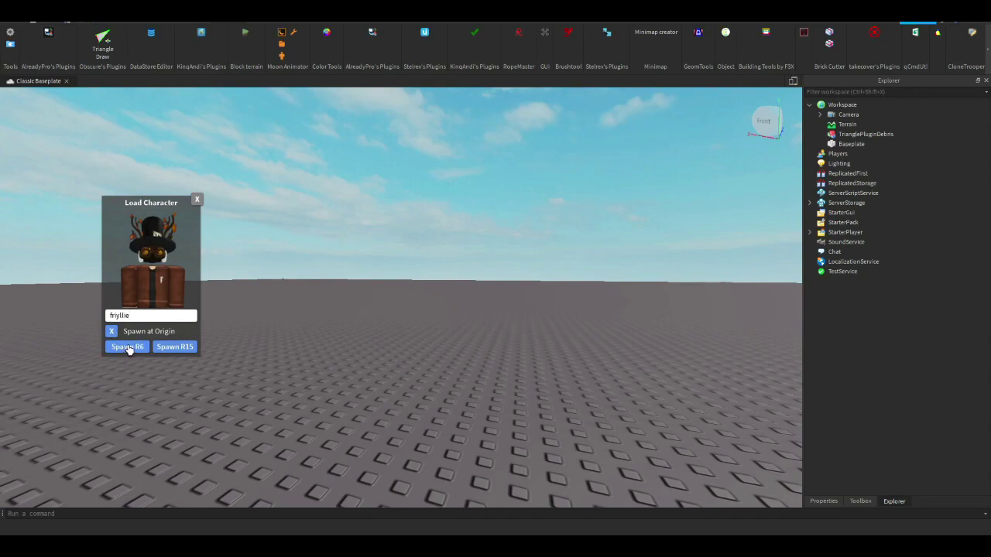
click(129, 348)
scroll(303, 393, up, 5)
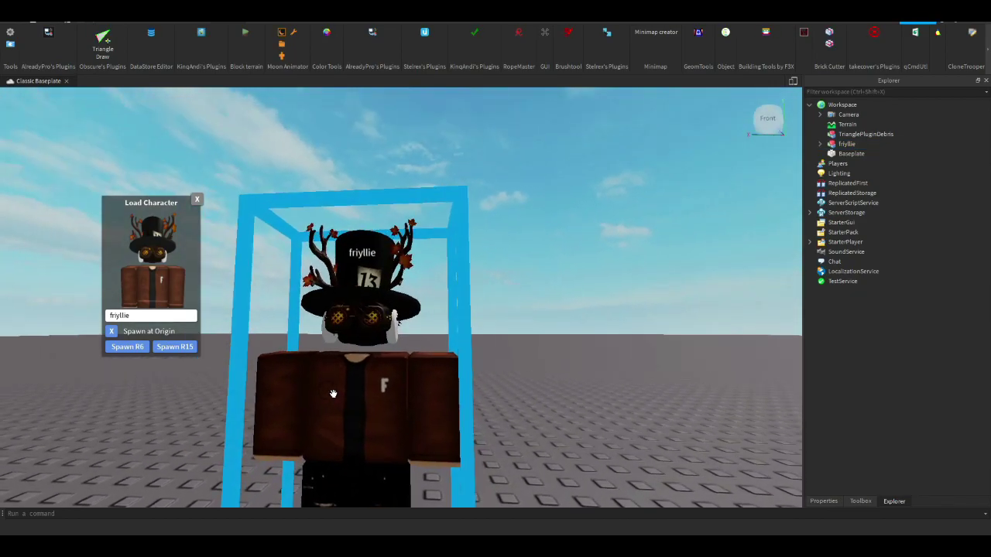
scroll(332, 394, down, 5)
click(354, 394)
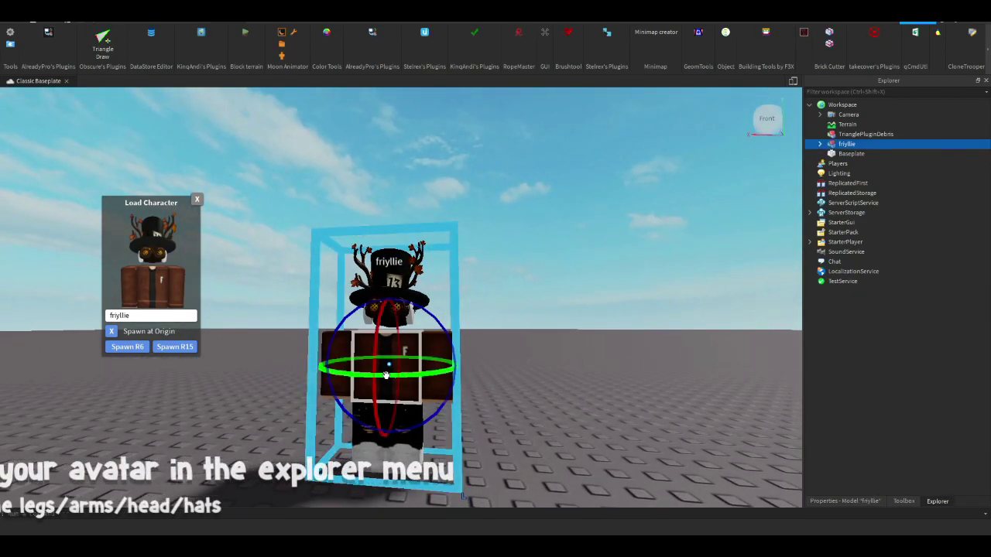
click(197, 198)
- Pose the avatar by slightly rotating the Left Arm, Right Leg, Left Leg and Right Arm parts of its model
click(820, 143)
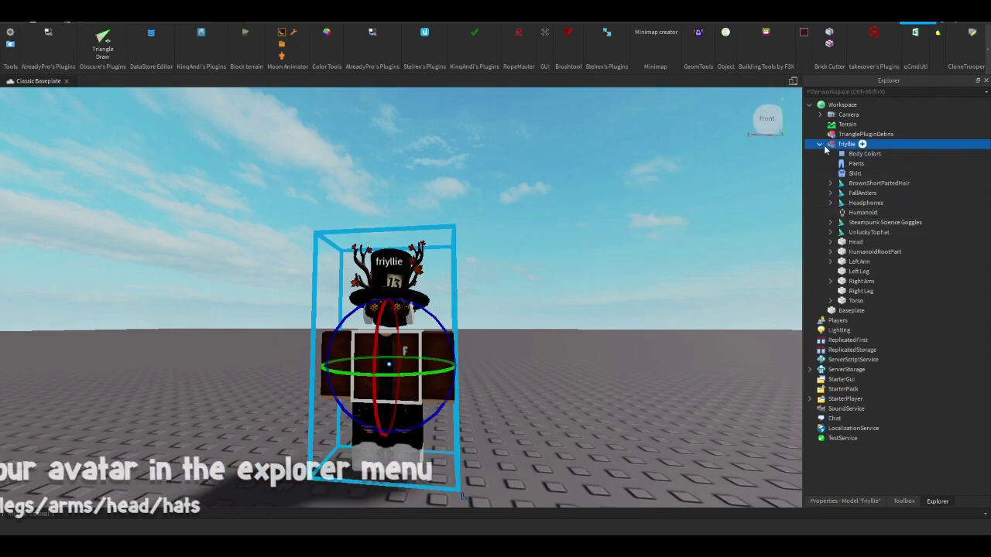
click(861, 261)
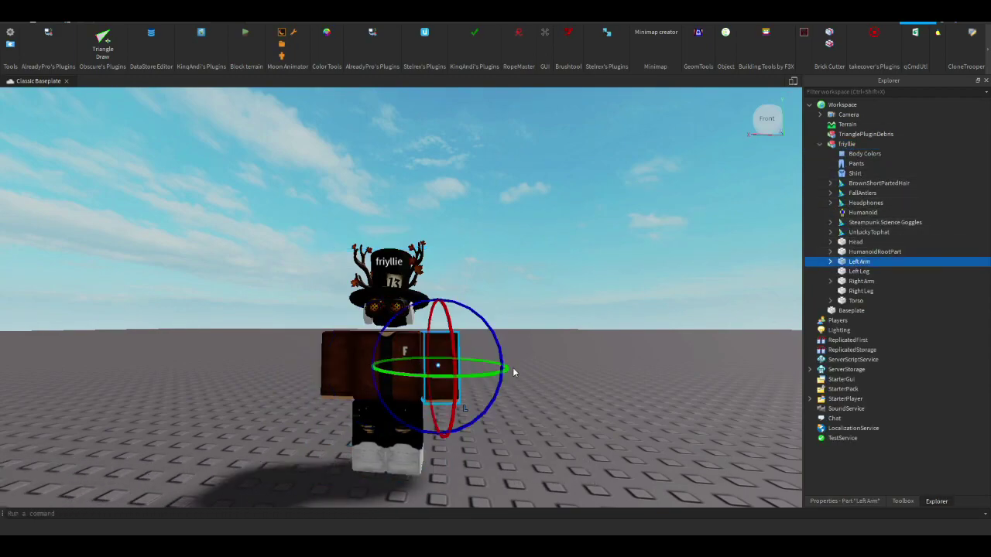
click(856, 282)
click(856, 291)
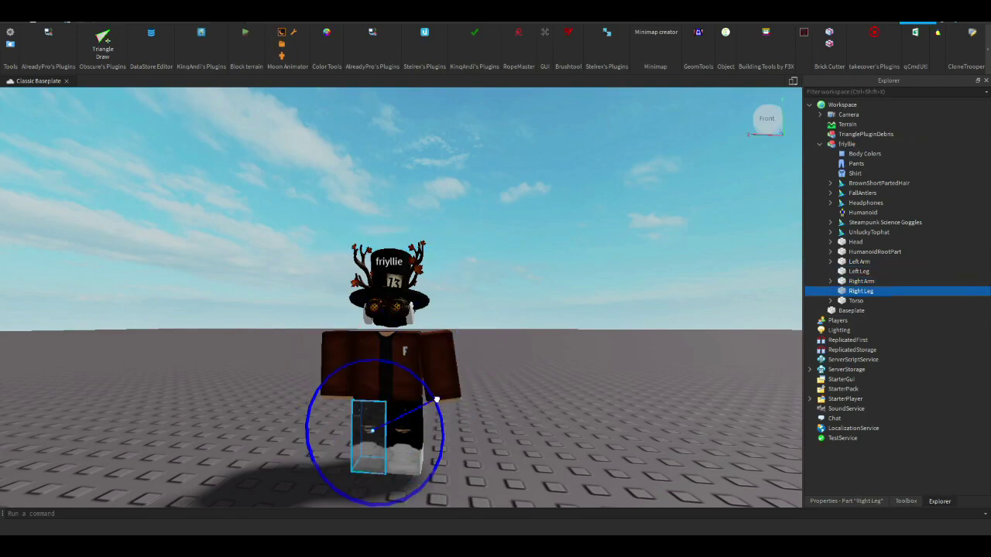
click(848, 272)
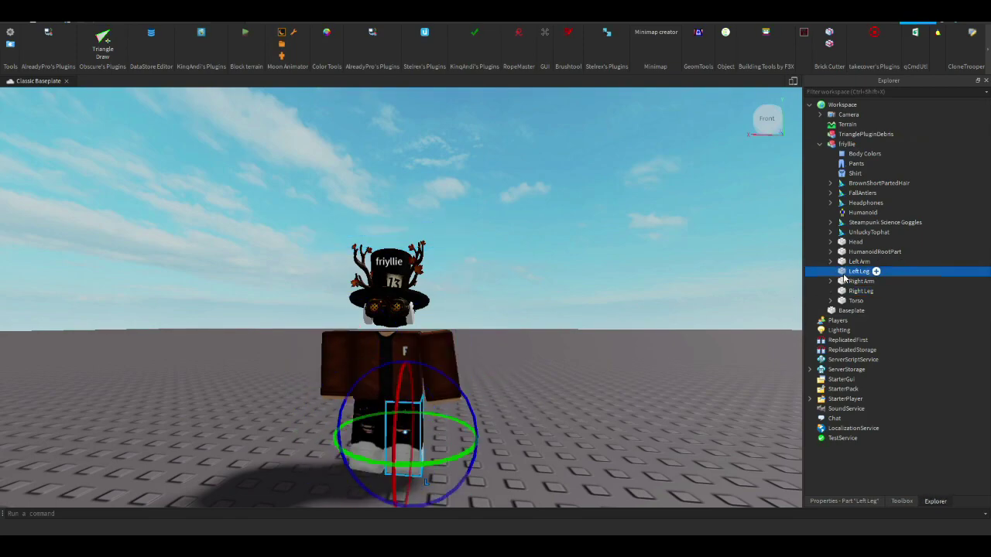
click(856, 281)
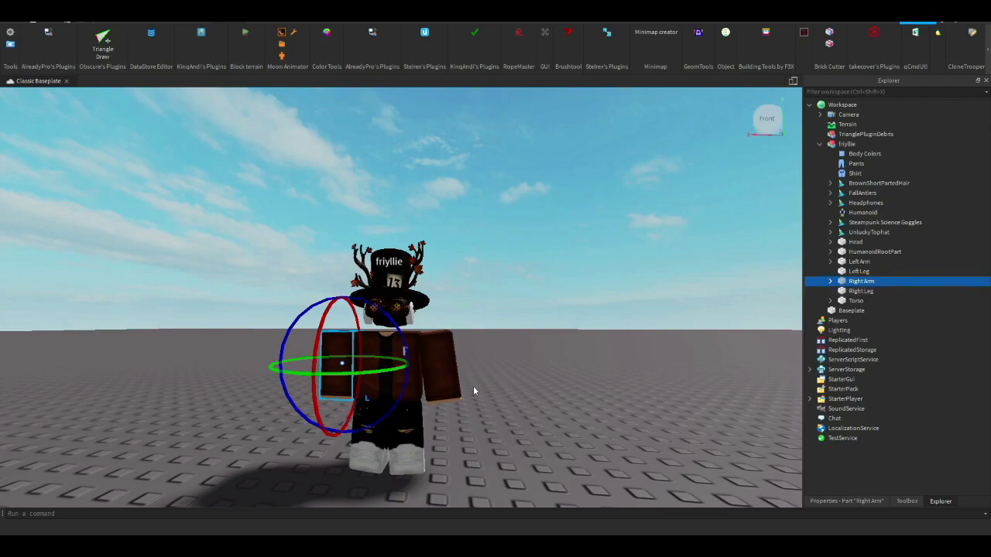
- Turn the avatar's head slightly together with its hair, antlers, headphones, goggles and top hat
click(849, 241)
shift+click(852, 222)
ctrl+click(860, 192)
ctrl+click(875, 183)
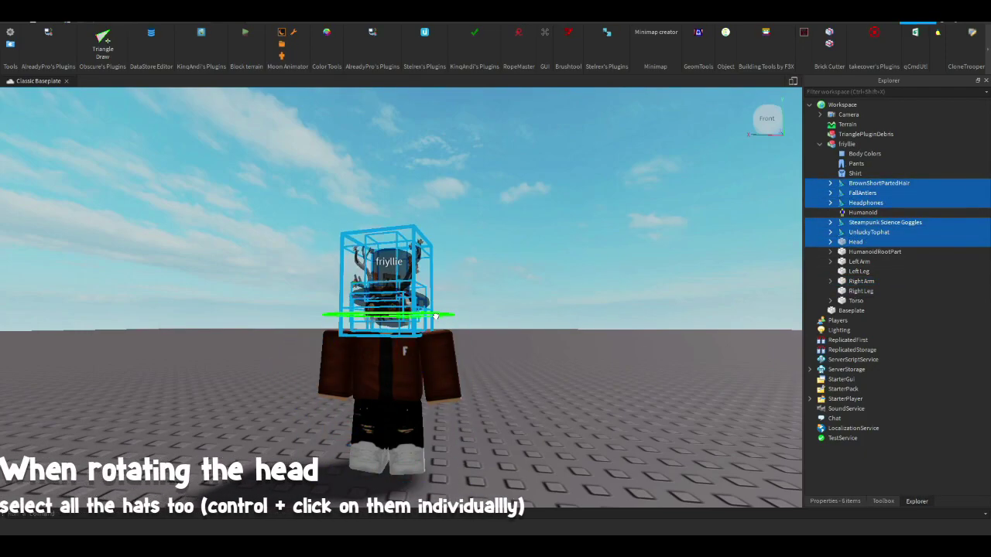
right_drag(403, 326, 447, 316)
scroll(433, 304, down, 4)
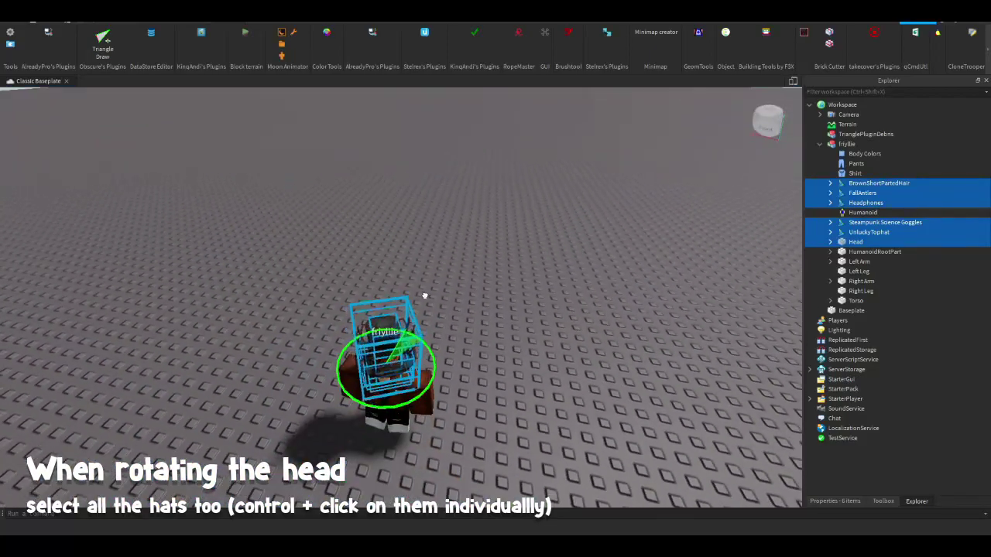
right_drag(467, 267, 467, 268)
click(467, 268)
scroll(467, 267, up, 4)
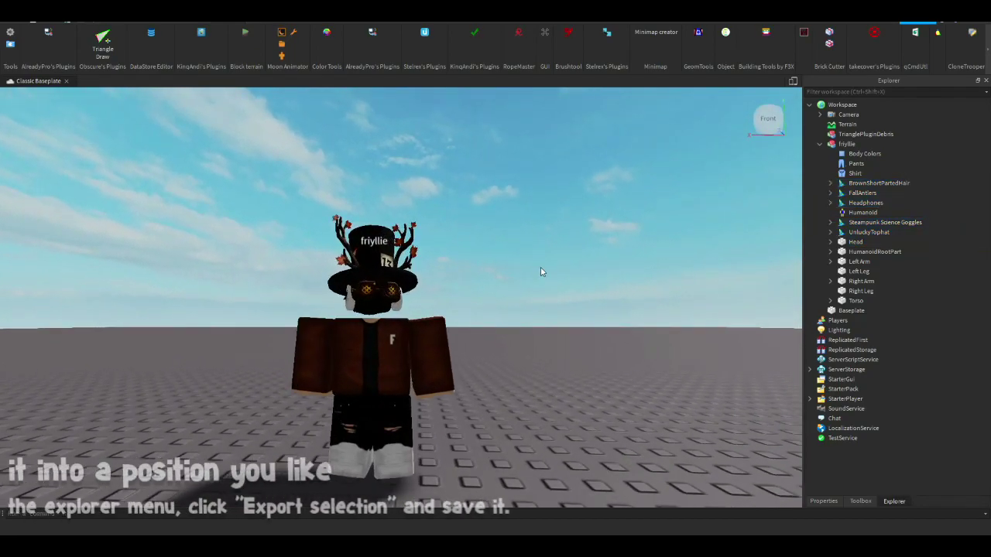
right_drag(494, 315, 491, 311)
scroll(494, 315, down, 3)
scroll(495, 315, up, 2)
scroll(491, 310, down, 5)
scroll(491, 310, up, 6)
scroll(490, 311, down, 4)
scroll(491, 310, up, 2)
scroll(490, 310, down, 2)
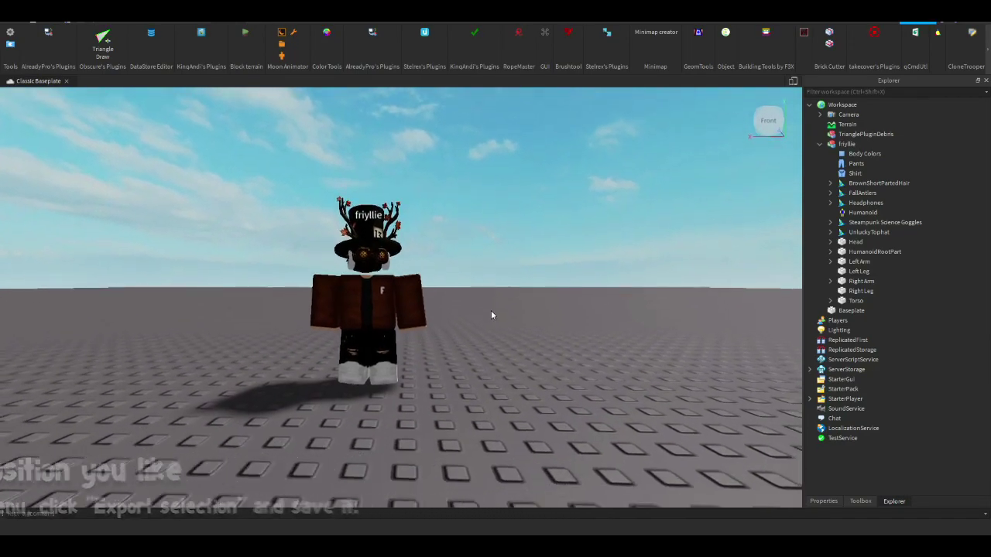
scroll(491, 315, up, 2)
scroll(490, 315, down, 3)
scroll(491, 315, up, 1)
scroll(490, 315, up, 1)
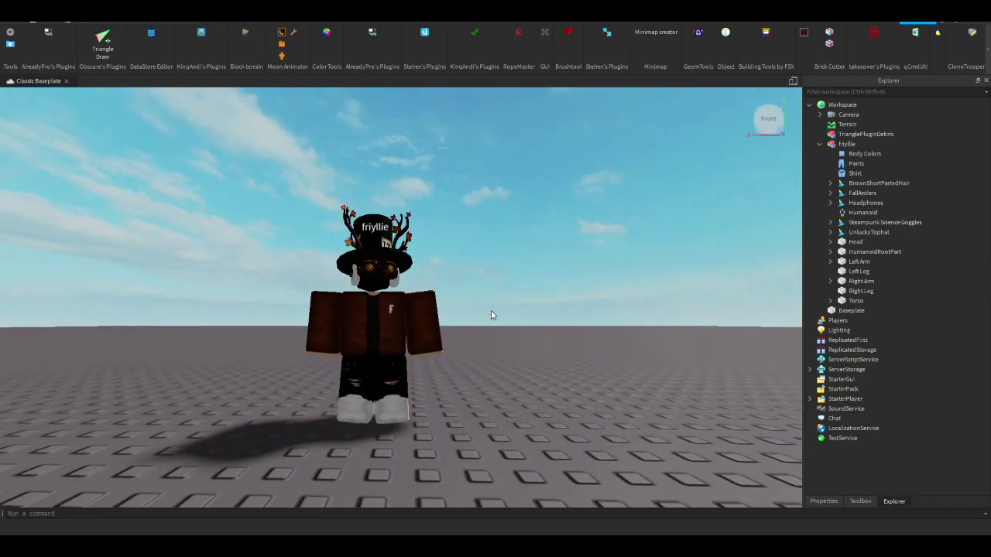
- Export the whole posed avatar model as an OBJ file
right_click(842, 145)
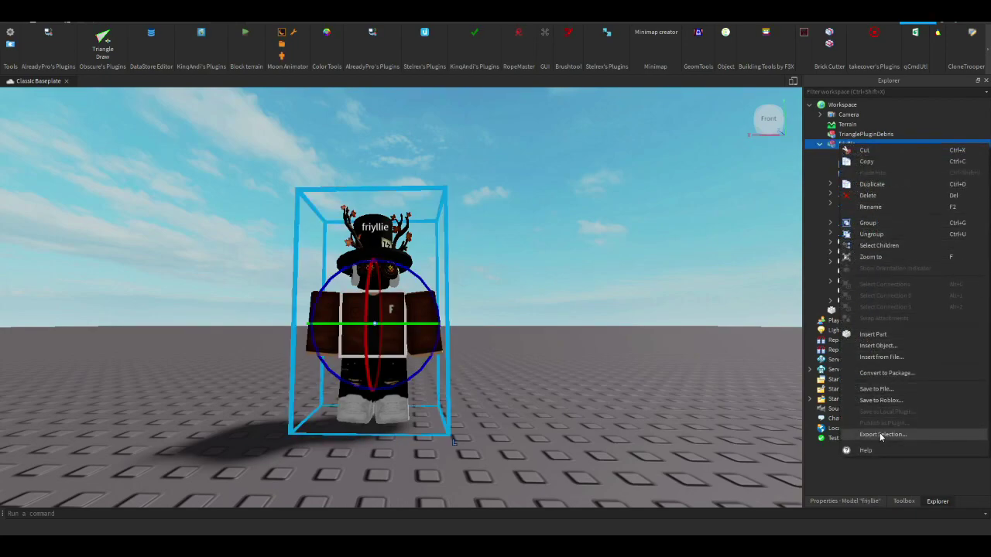
click(880, 435)
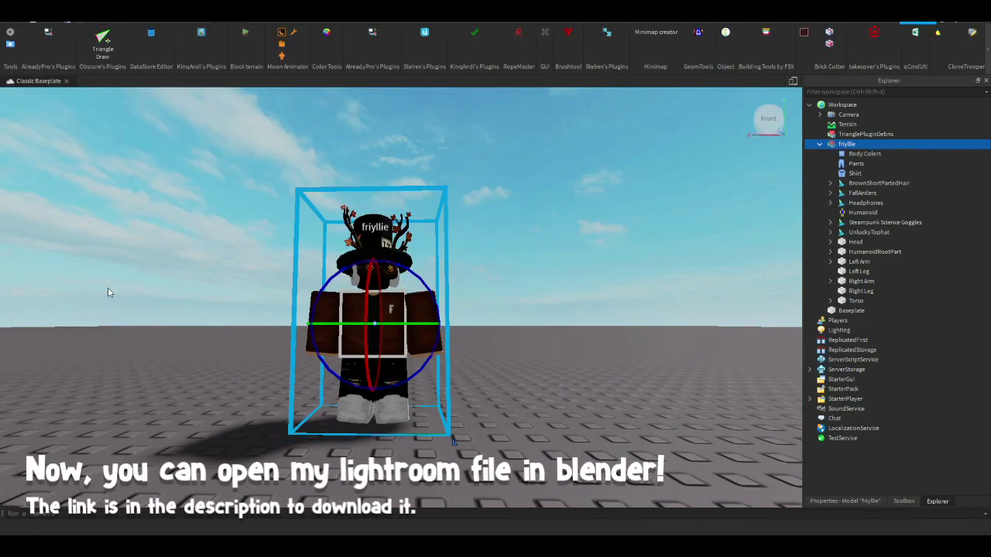
click(114, 291)
key(s)
right_drag(115, 292, 114, 292)
key(w)
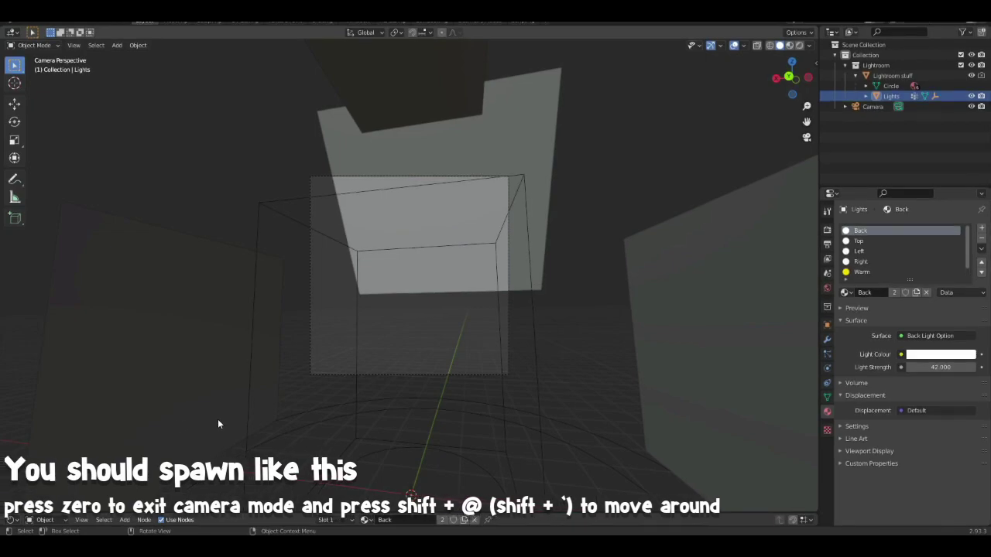
- In Blender's lightroom scene, leave the camera view and examine the light panels and camera from several angles
key(KP_0)
key(shift+grave)
key(d)
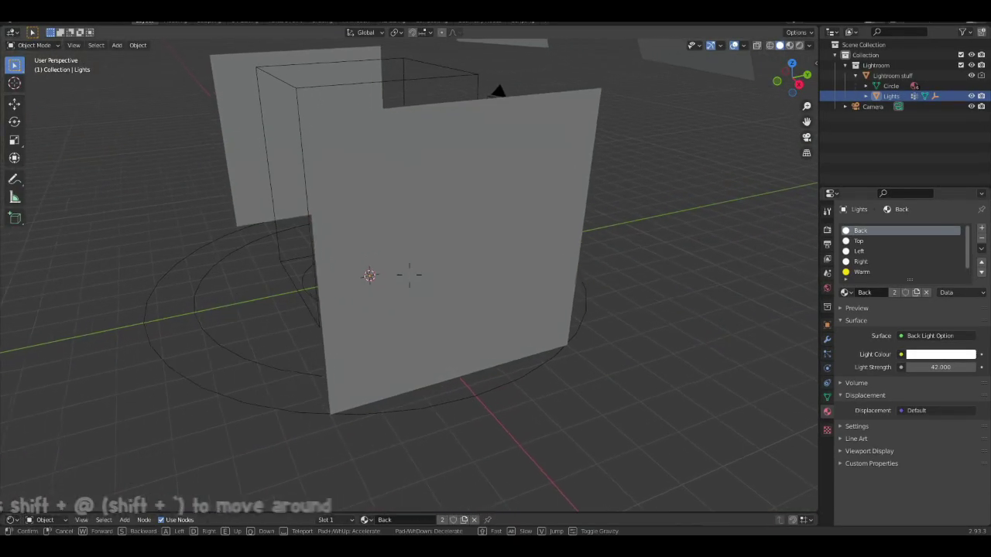
key(w)
key(d)
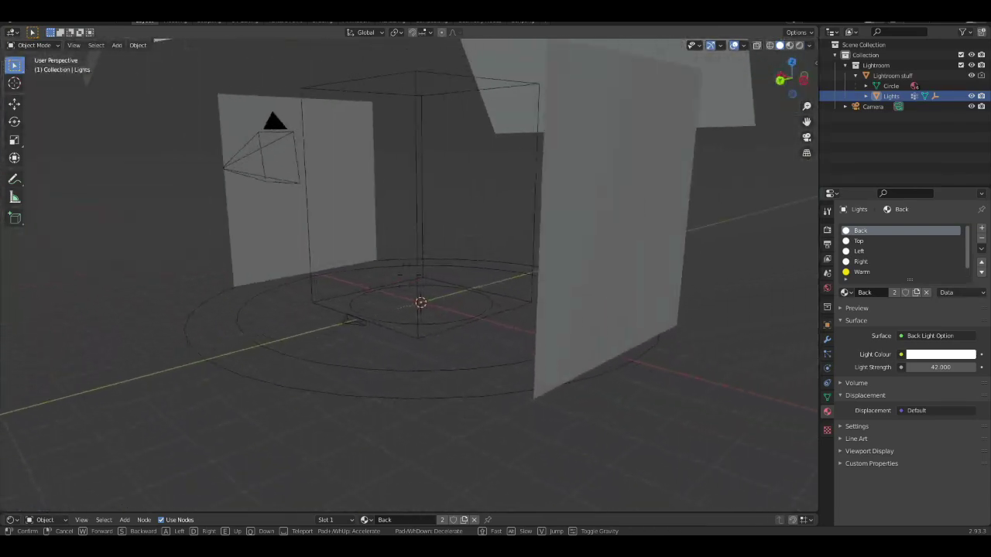
key(s)
key(w)
key(s)
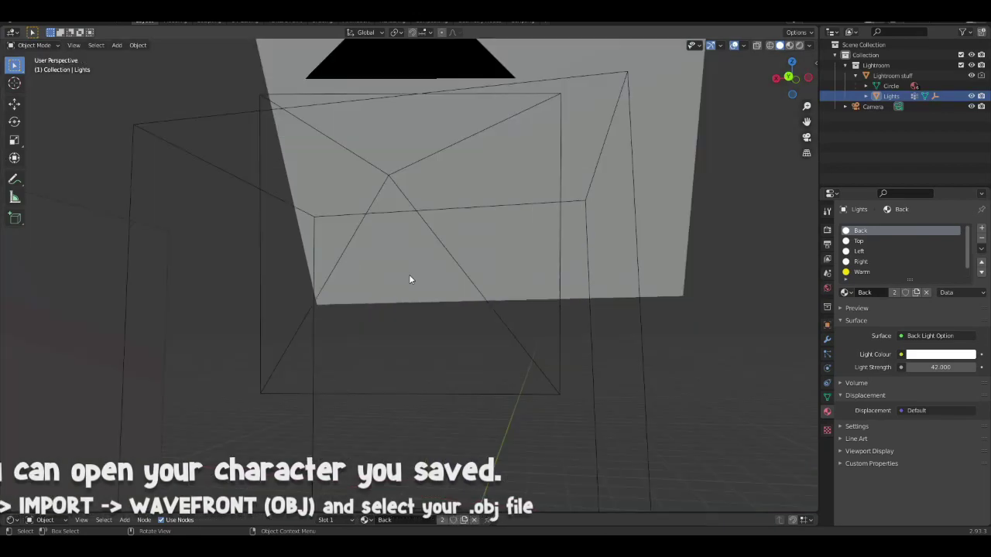
key(shift+grave)
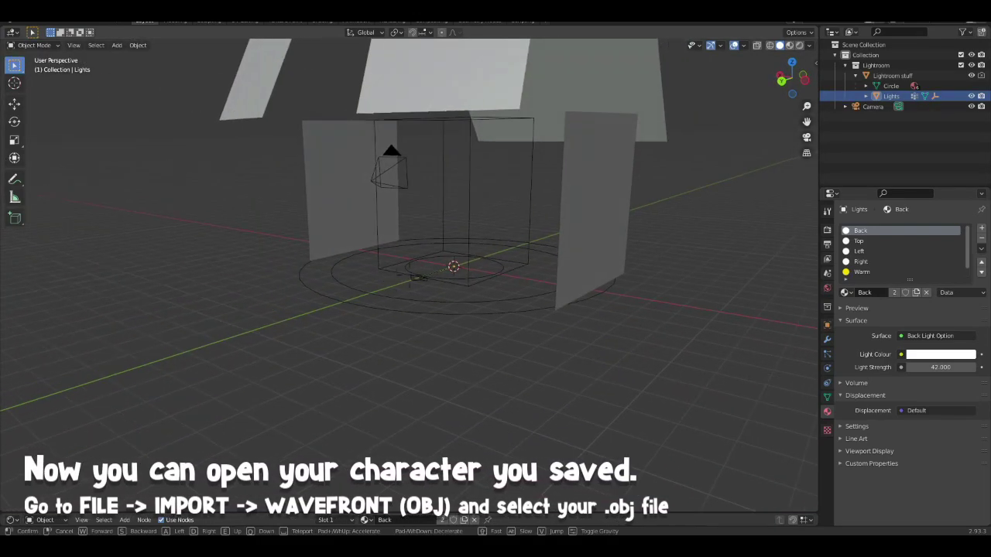
key(w)
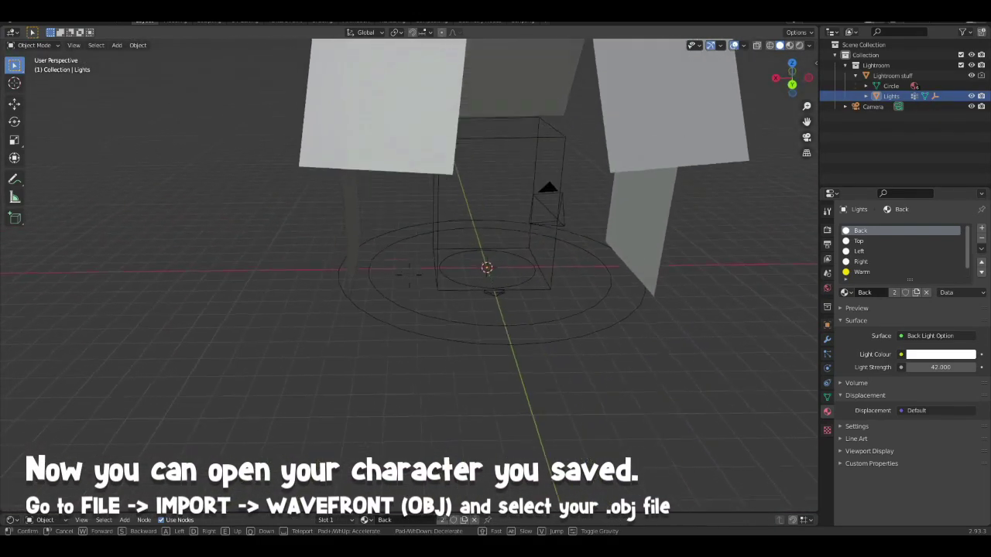
key(s)
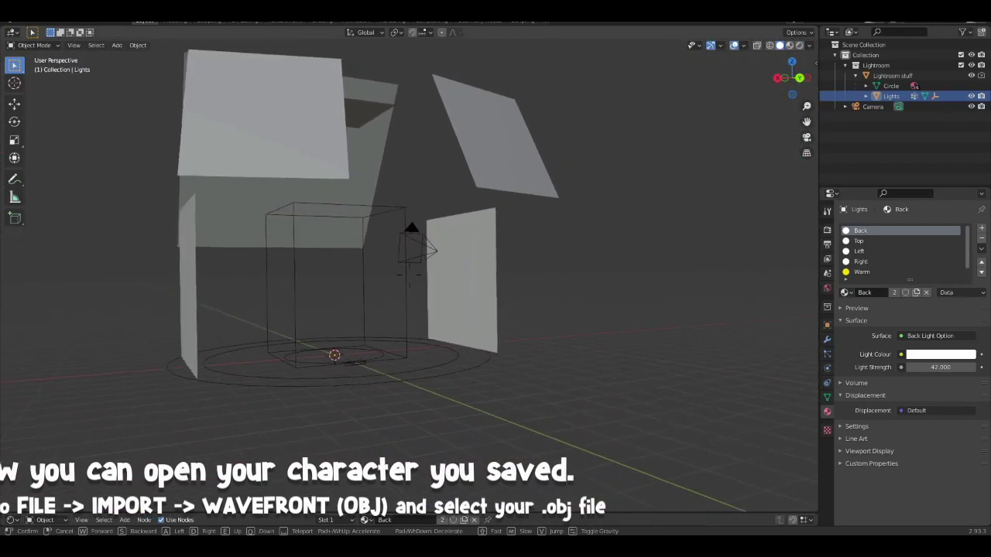
click(410, 275)
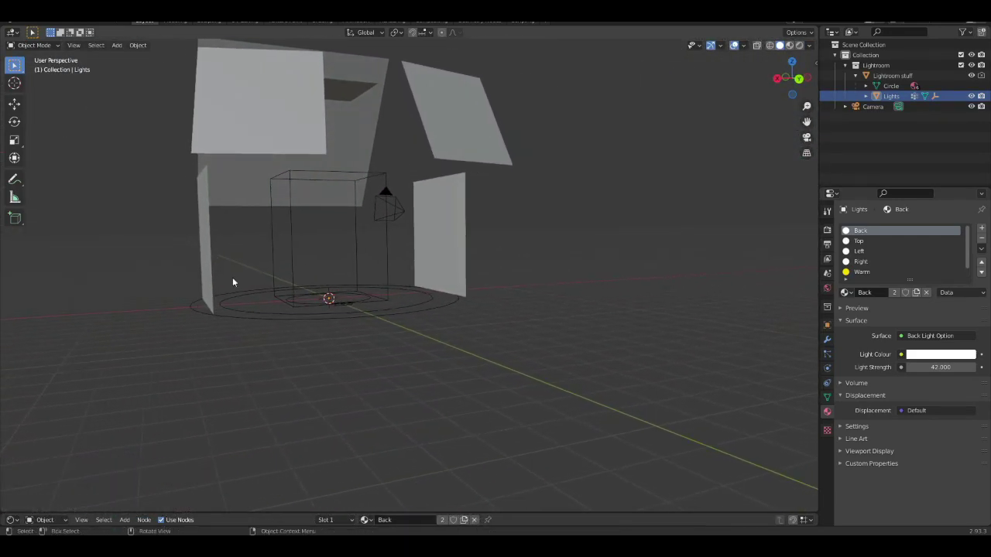
- Import the exported character's Wavefront OBJ file, tutorial 2, into the lightroom
click(25, 21)
mouse_move(60, 157)
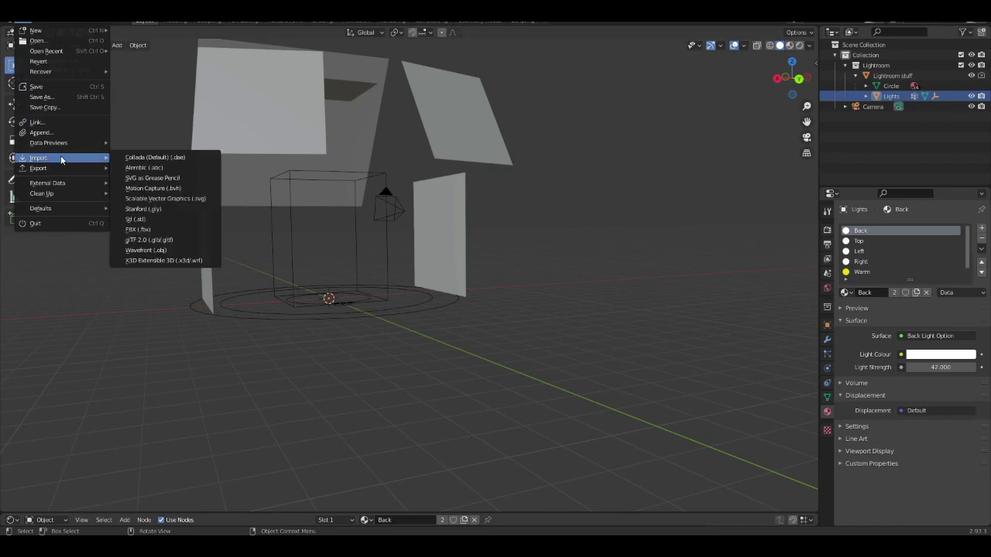
click(143, 250)
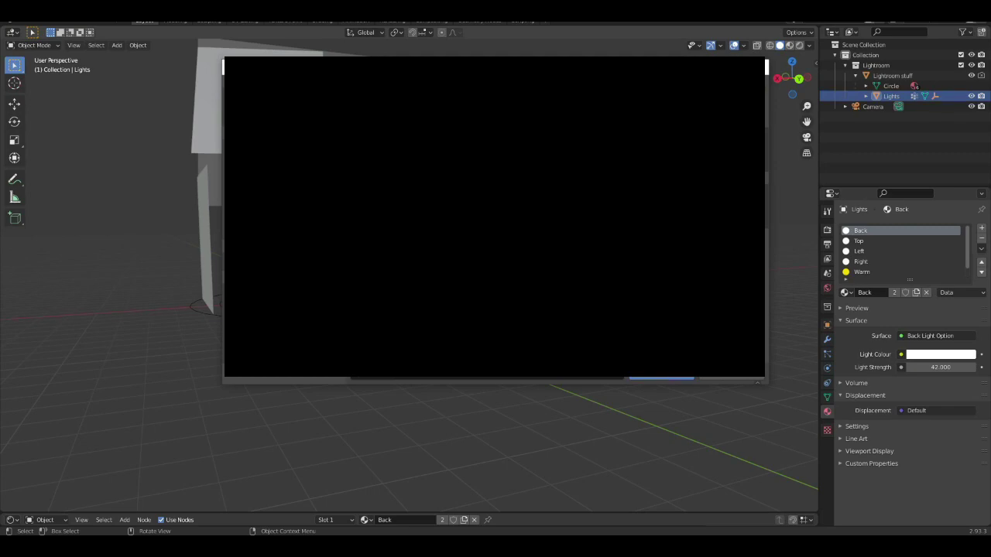
double_click(389, 328)
click(421, 337)
scroll(429, 214, up, 1)
- Return to the camera view and move the camera back so it frames the whole character from the front
key(shift+grave)
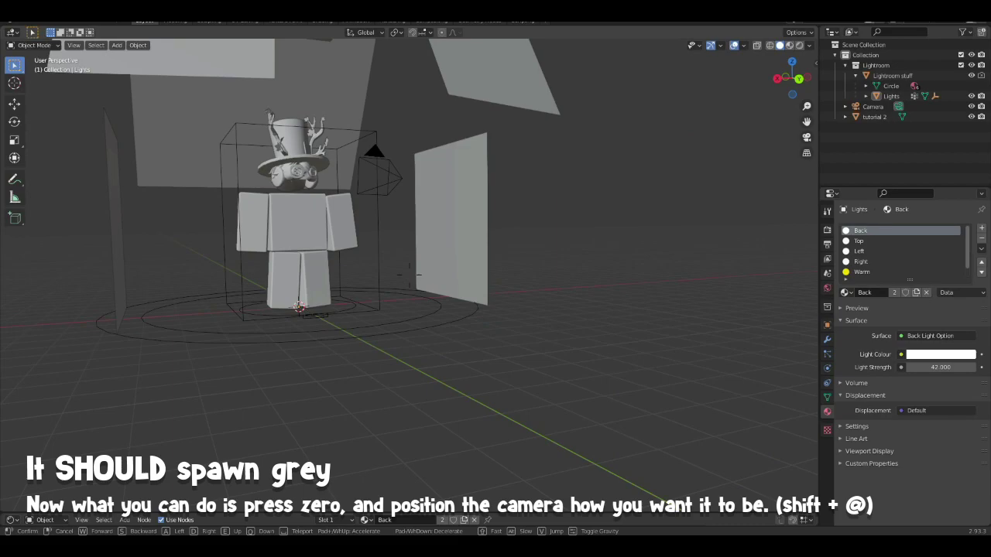
key(w)
key(s)
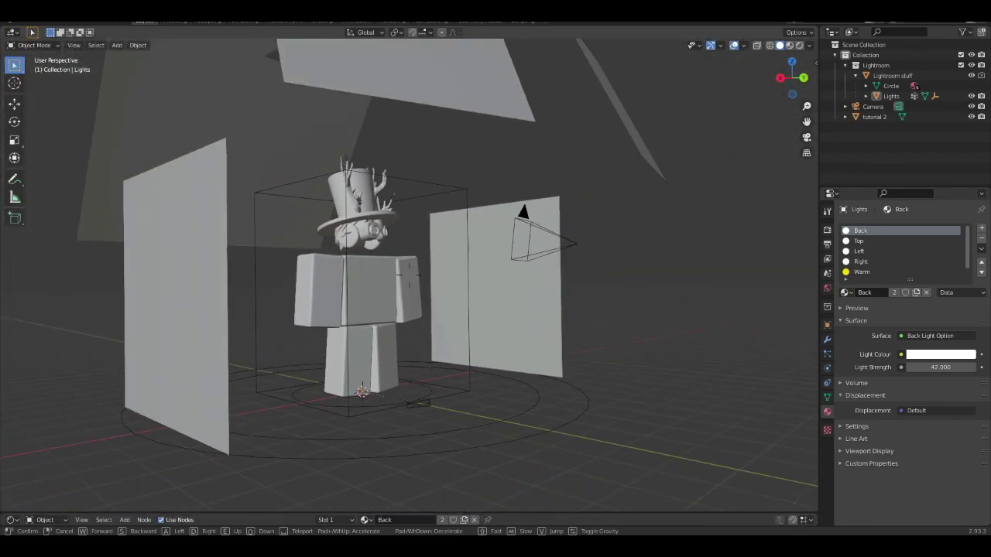
click(408, 274)
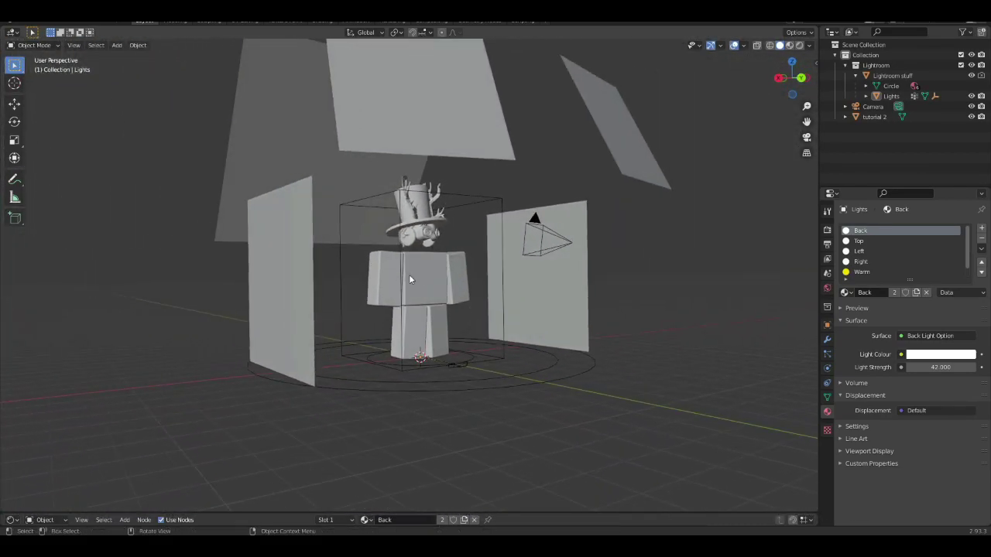
key(KP_0)
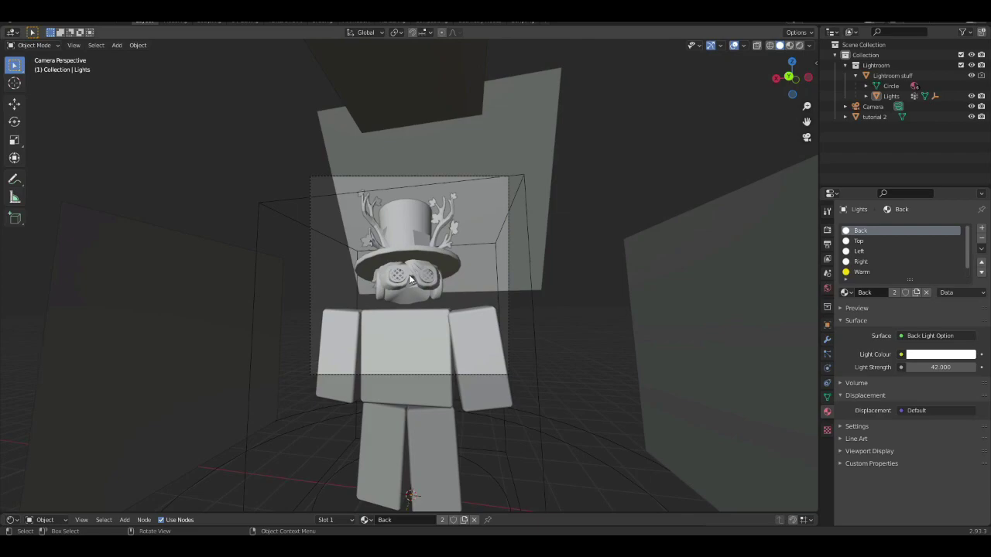
key(shift+grave)
key(s)
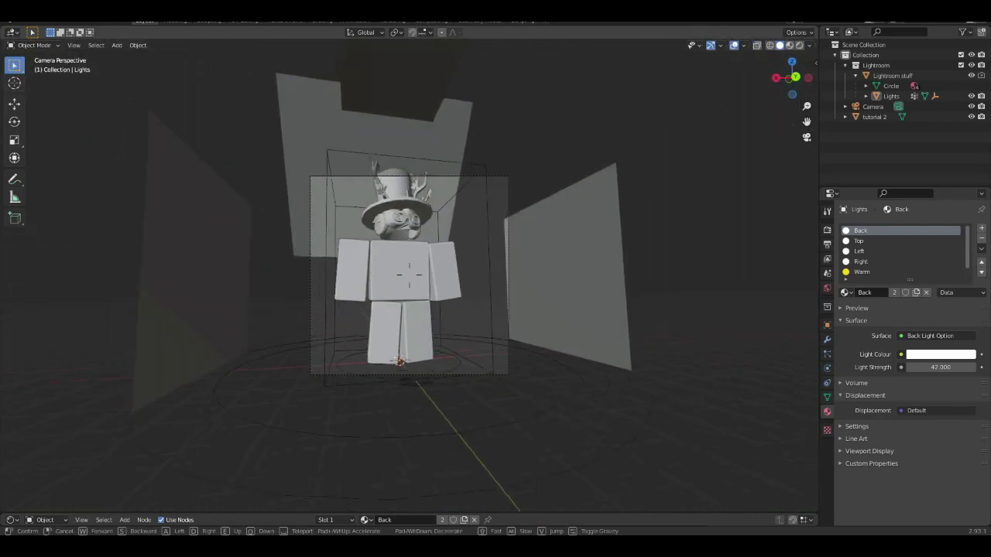
key(w)
key(s)
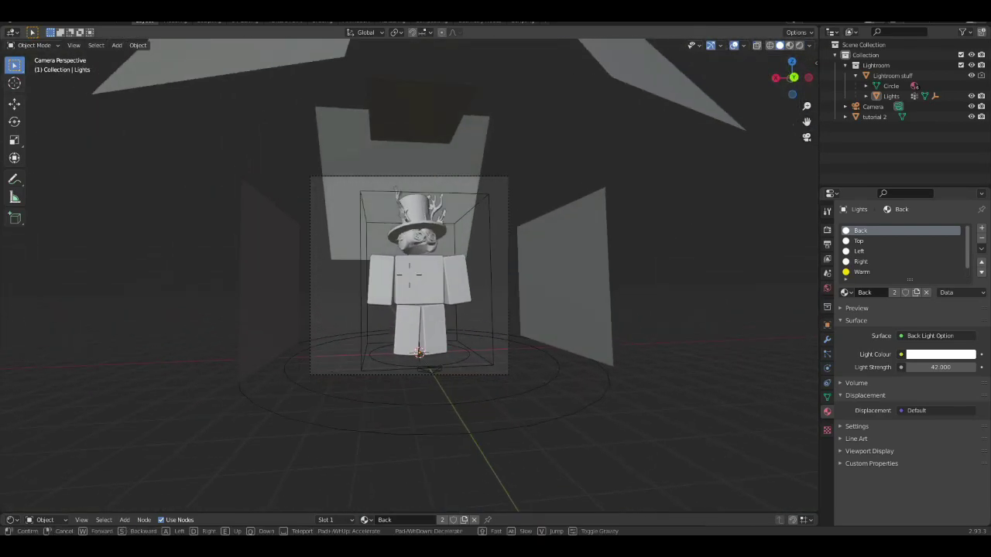
key(w)
key(w)
key(s)
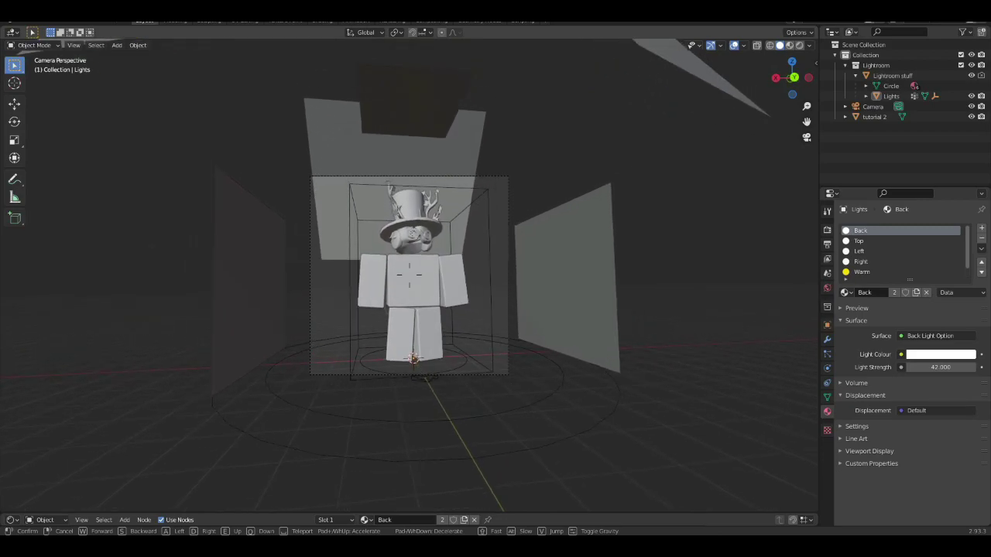
key(d)
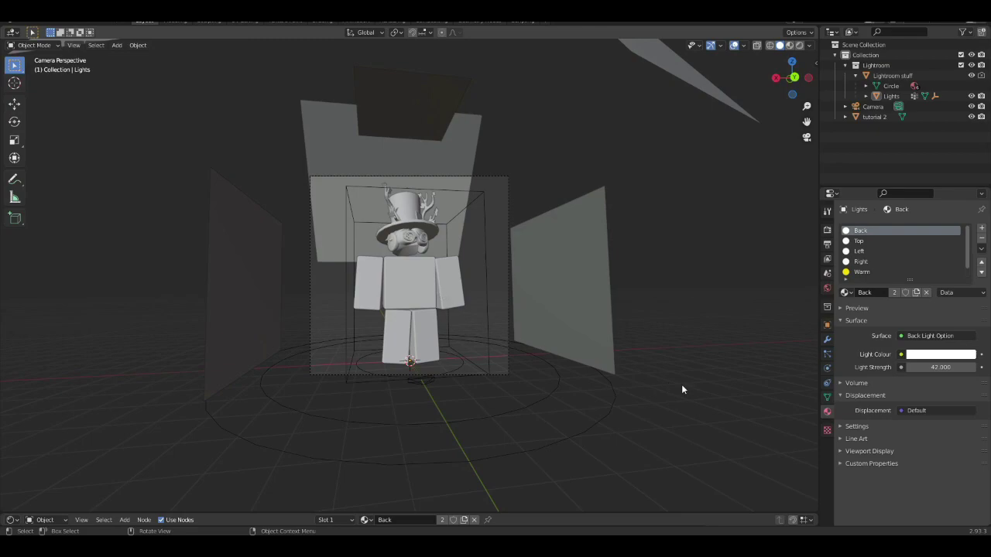
- Leave the camera view and walk through the lightroom to view the character, light panels and camera together
middle_drag(682, 386, 720, 361)
key(shift+grave)
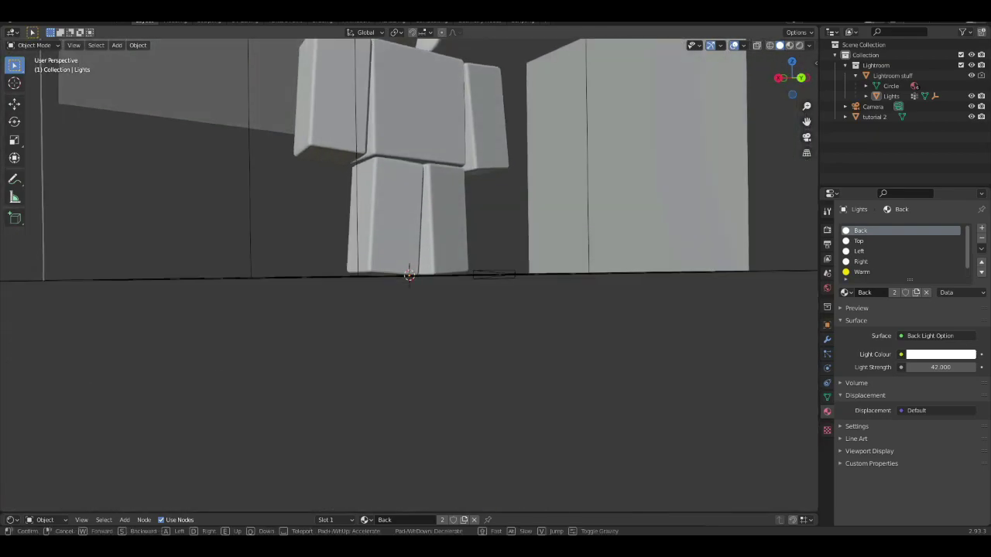
key(s)
key(w)
key(s)
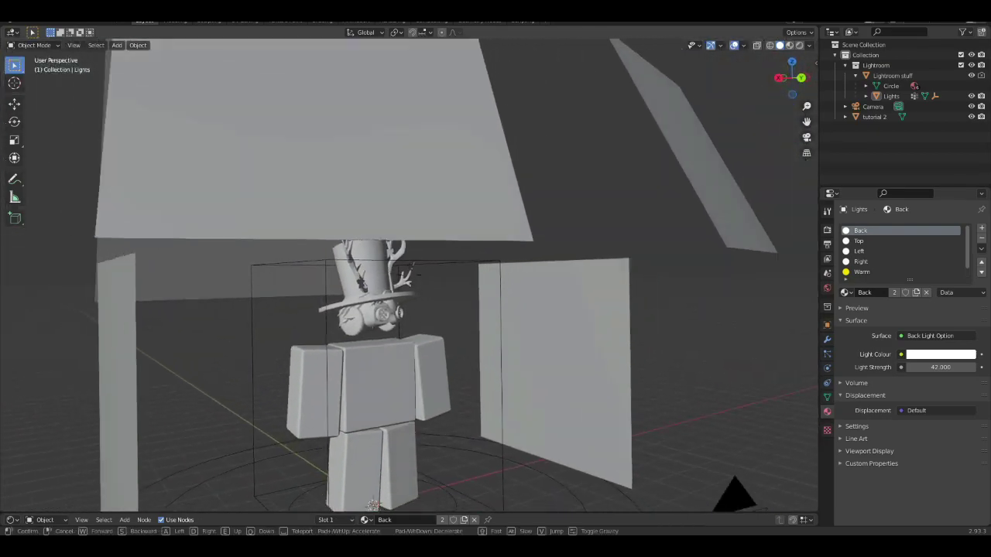
key(w)
key(s)
click(409, 274)
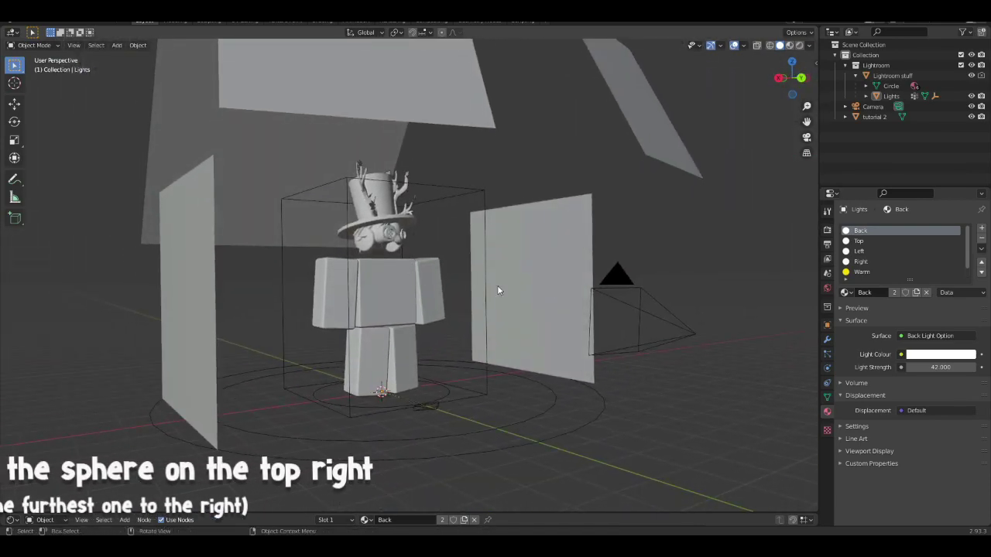
- Switch the viewport to rendered shading and check the lit character both through the camera and from outside it
click(791, 44)
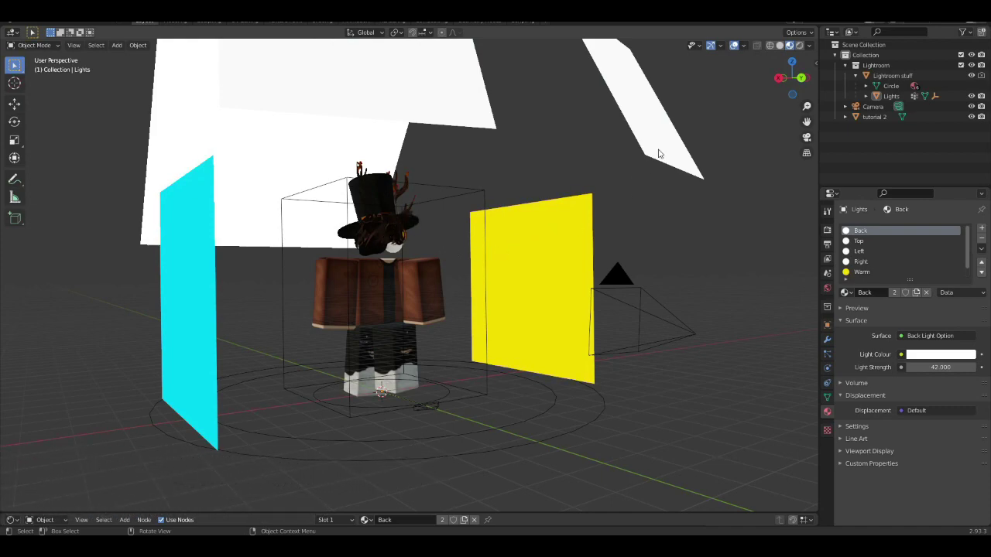
click(799, 44)
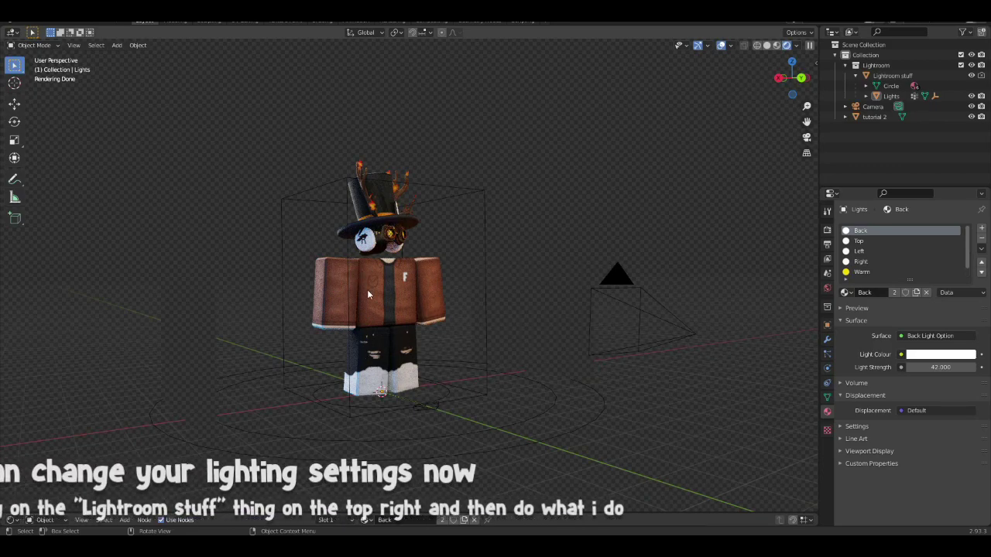
key(KP_0)
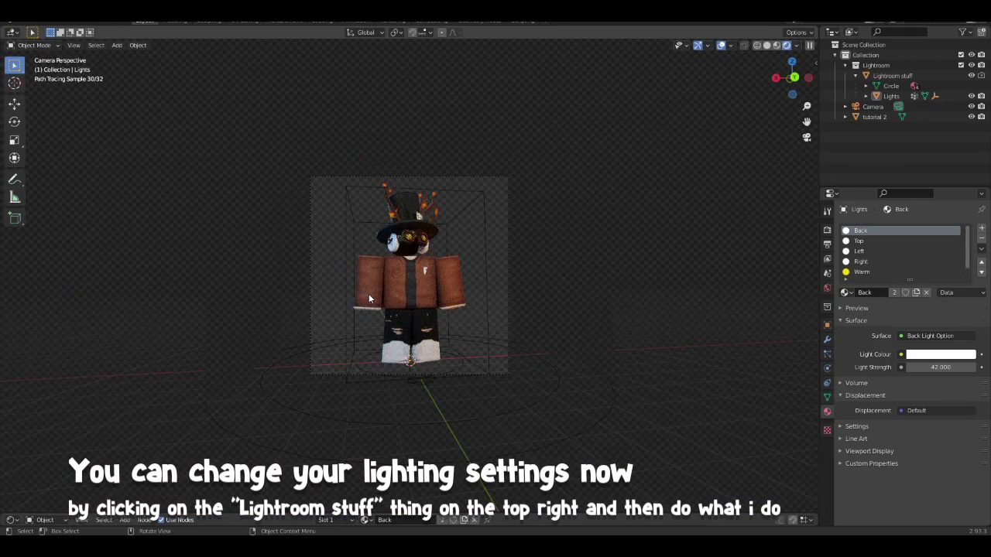
key(KP_0)
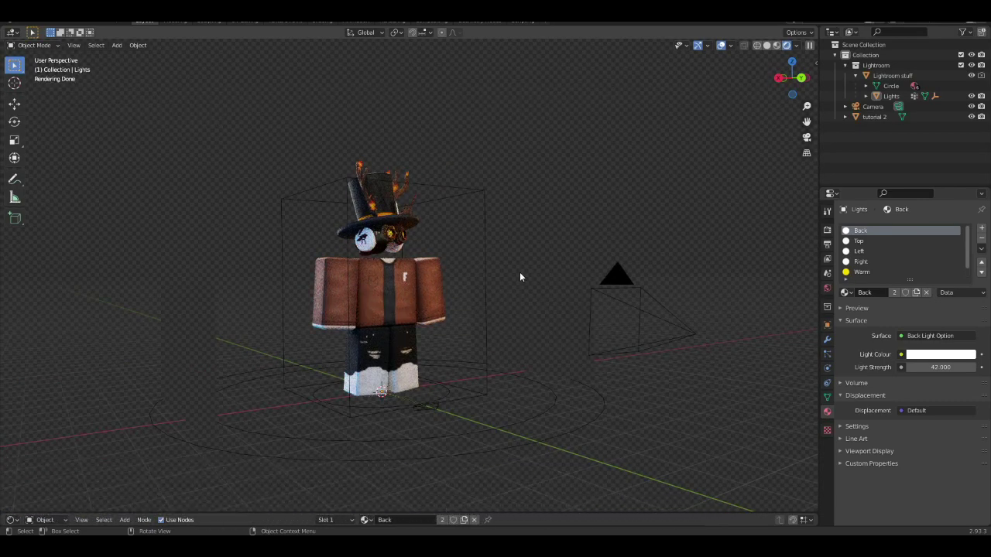
- Try a light strength of 0.6 on the Back light, and undo the change
click(866, 242)
drag(927, 373, 898, 370)
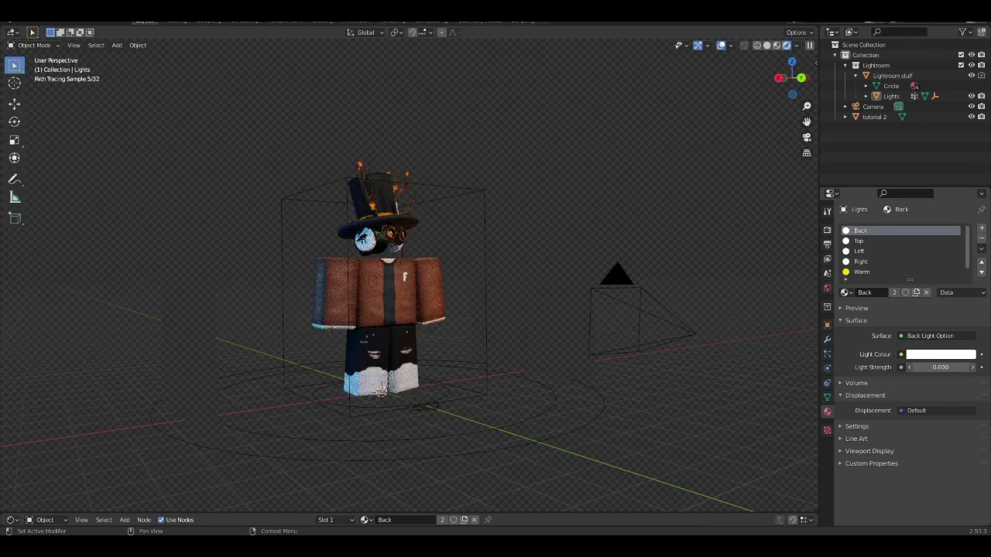
key(ctrl+z)
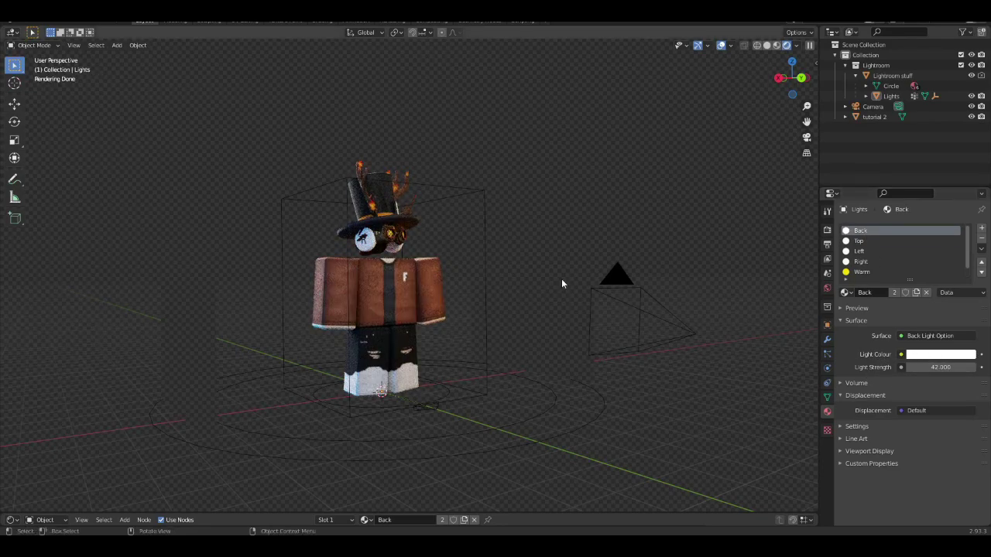
- Try a peach colour on the Back light, return it to white, and set its strength to 92.7
click(952, 354)
mouse_move(917, 258)
mouse_down()
mouse_move(913, 267)
mouse_move(918, 255)
mouse_up()
key(KP_0)
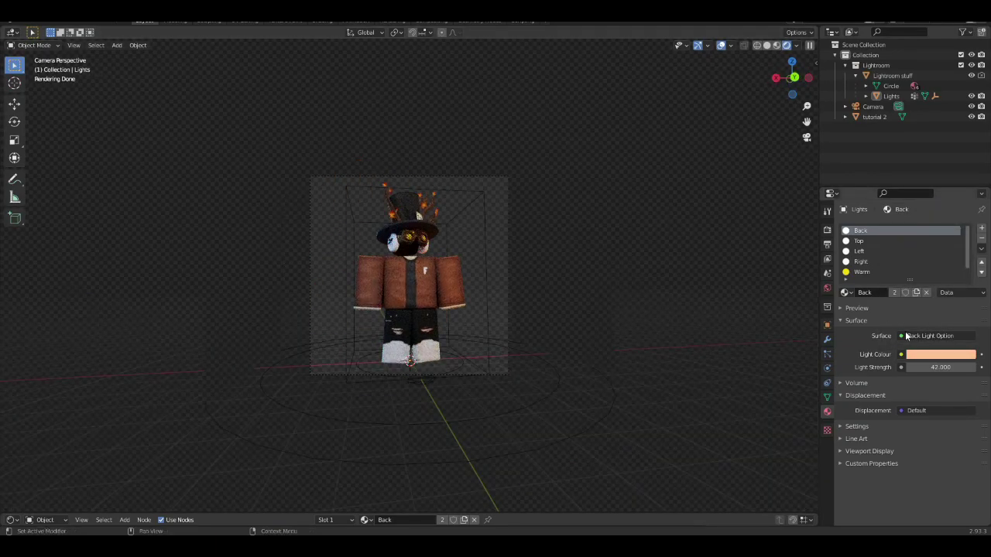
click(933, 354)
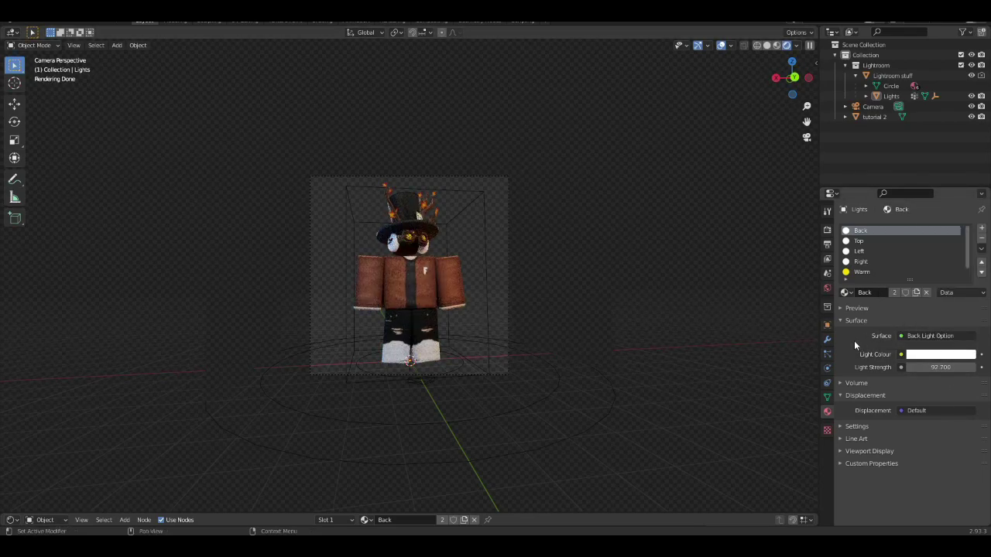
- Select the Top light's material and render the camera view of the character as a still image
click(858, 245)
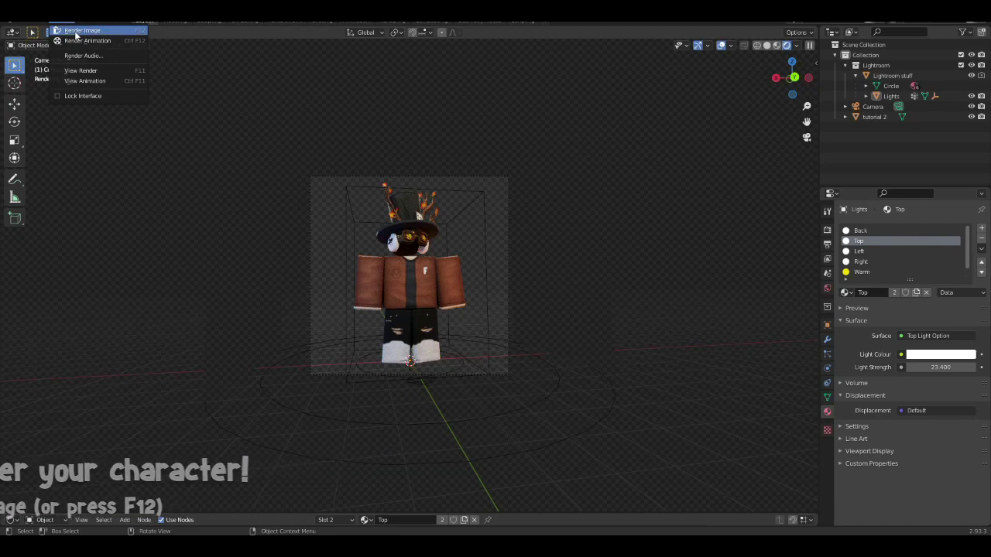
click(76, 32)
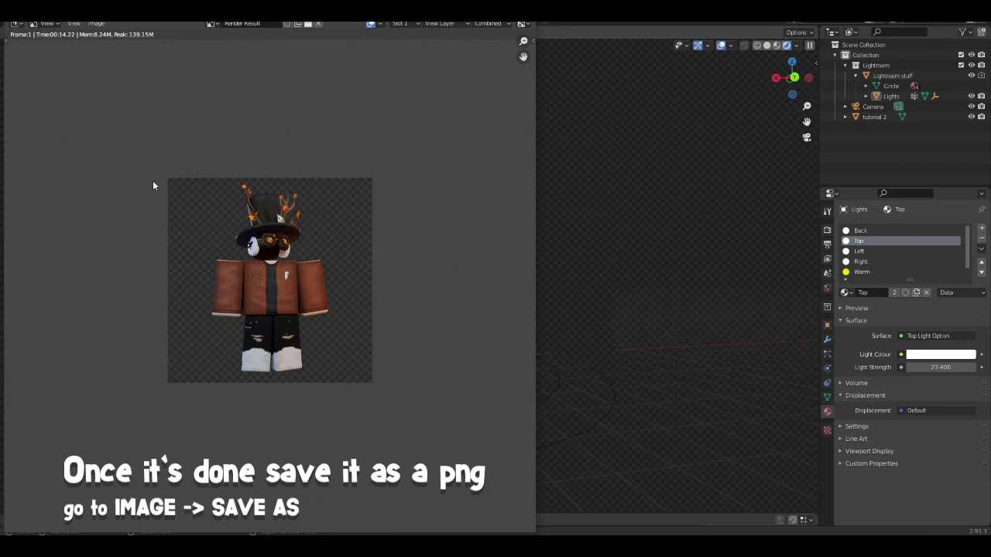
scroll(161, 266, up, 2)
- Save the rendered character image as a file
click(97, 28)
click(113, 105)
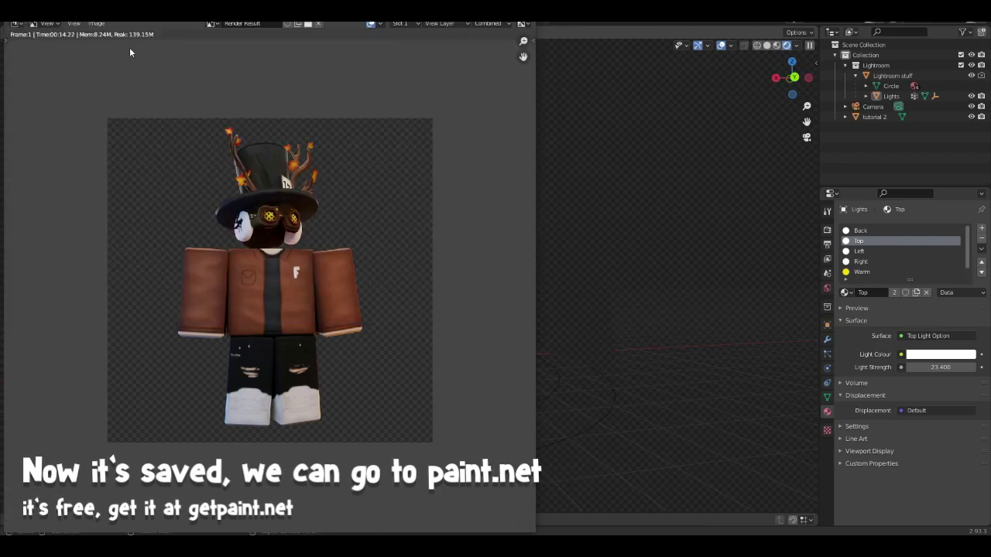
click(96, 23)
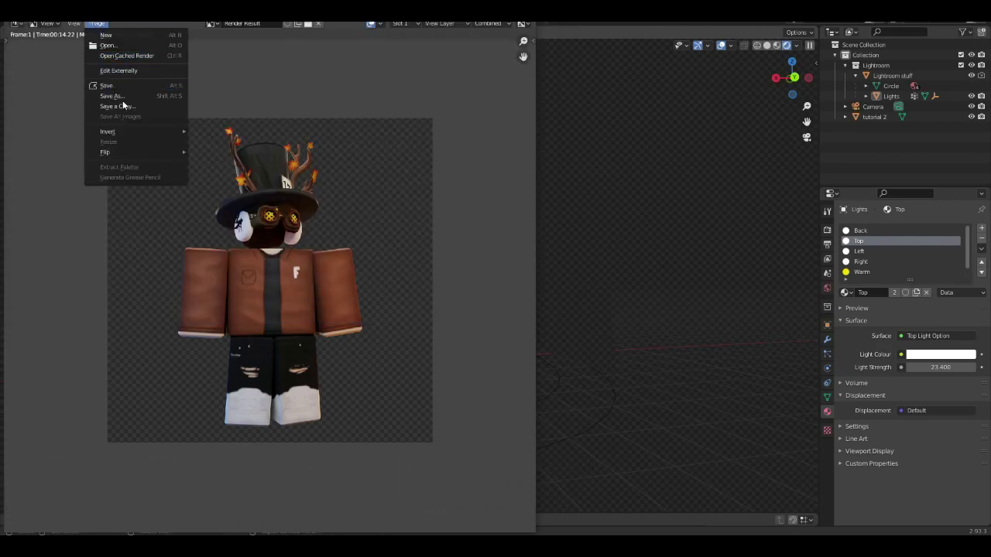
click(98, 24)
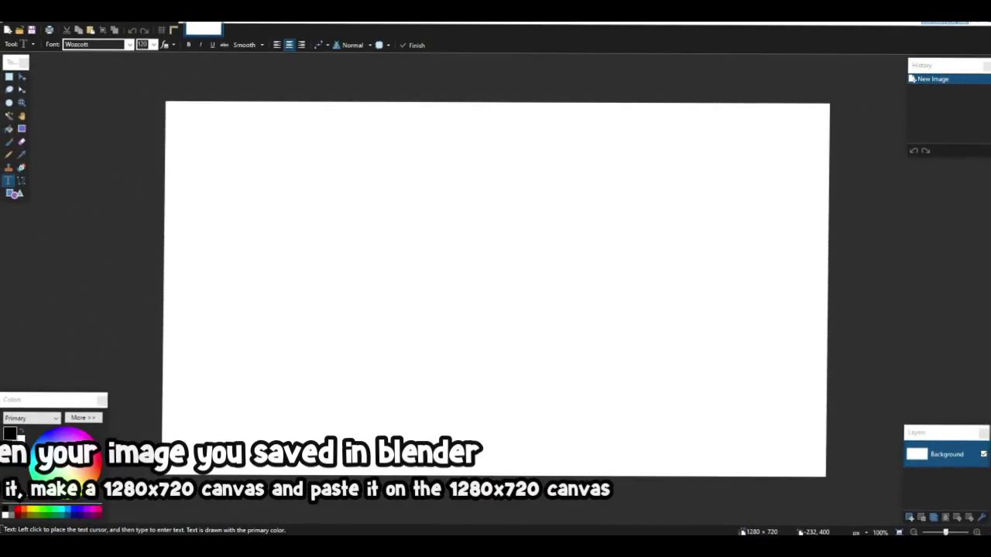
- In paint.net, select the entire saved character image with Rectangle Select
ctrl+scroll(144, 202, down, 3)
ctrl+scroll(155, 203, up, 3)
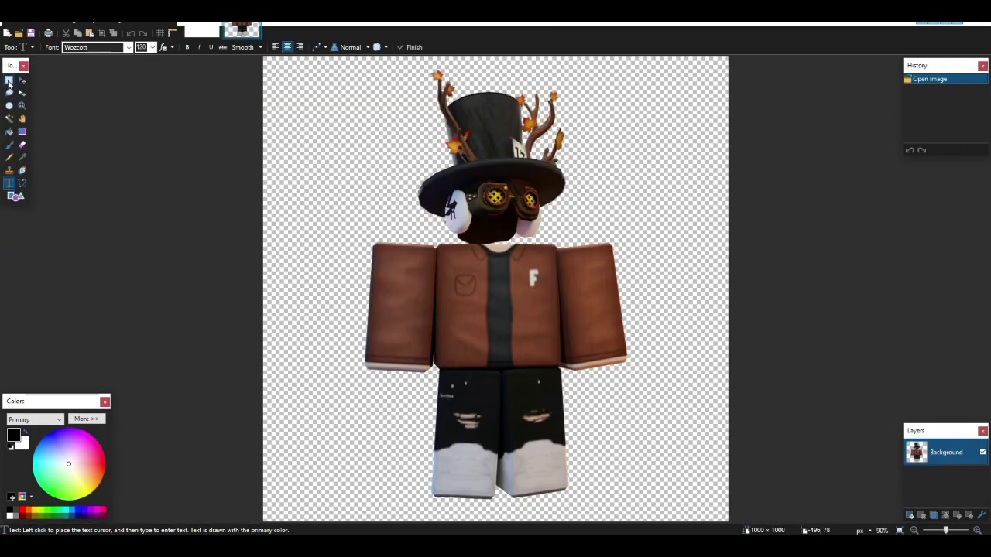
click(10, 81)
ctrl+scroll(358, 273, down, 4)
drag(319, 111, 830, 496)
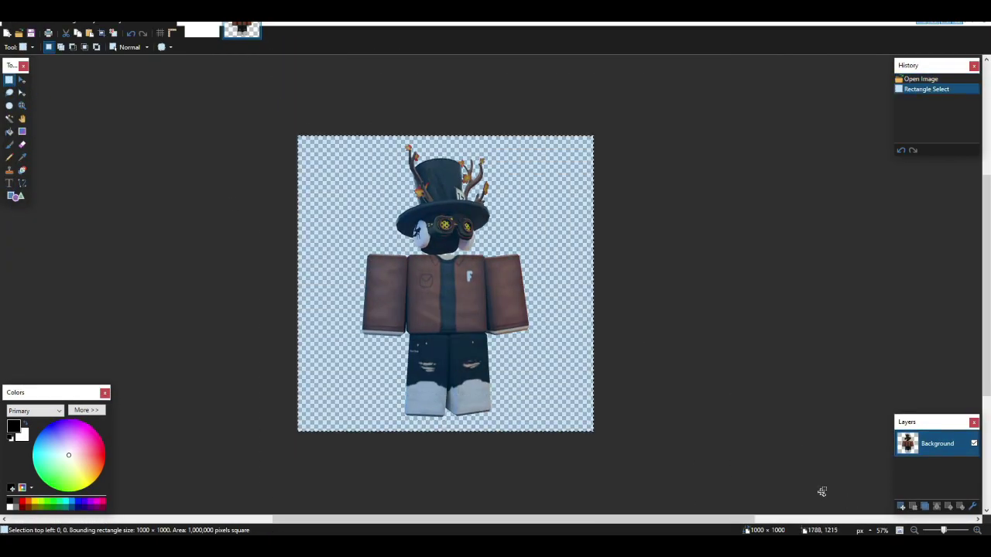
- Replace the blank canvas's white background with a transparent layer and paste the character, keeping the 1280 × 720 canvas size
click(201, 29)
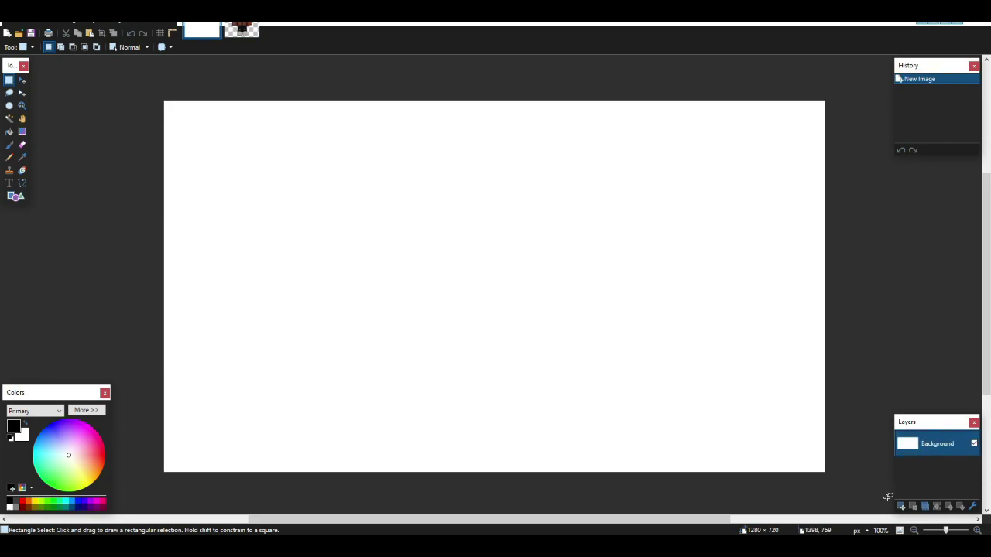
key(ctrl+v)
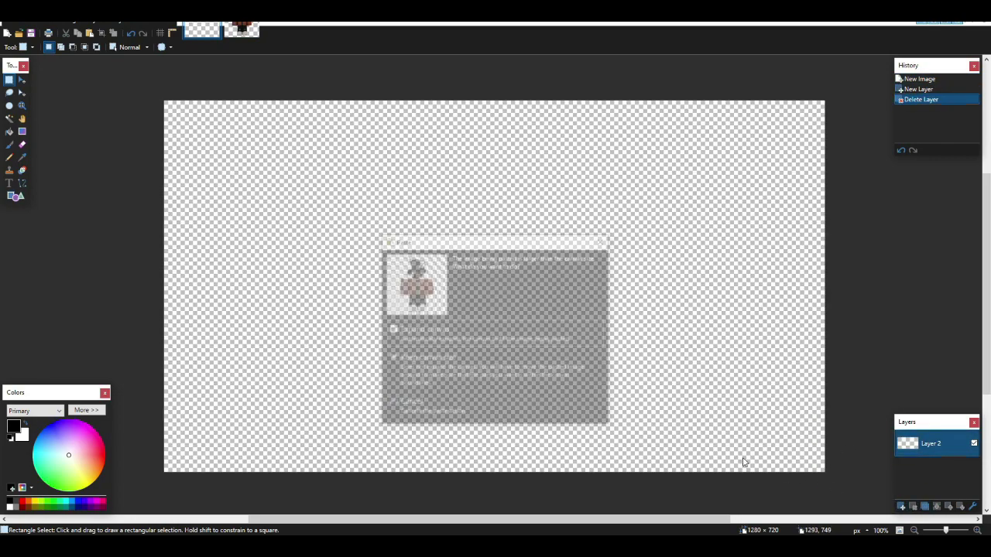
click(542, 362)
- Enlarge, slightly rotate and move the pasted character so its upper body fills the canvas's left edge, and deselect it
drag(523, 376, 348, 428)
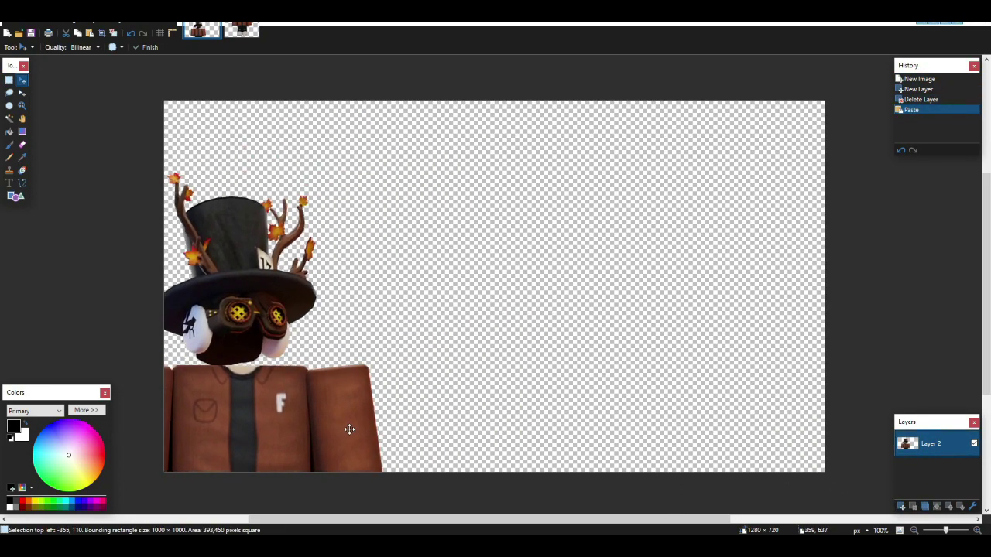
drag(494, 161, 648, 52)
drag(436, 232, 404, 203)
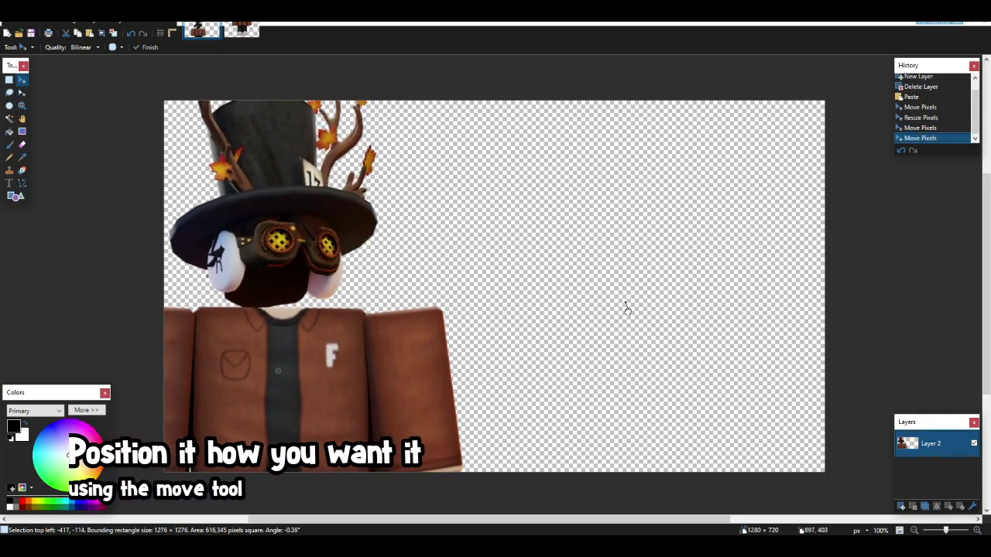
ctrl+scroll(569, 274, down, 2)
right_drag(593, 146, 576, 155)
drag(577, 155, 430, 212)
drag(398, 242, 403, 240)
ctrl+scroll(450, 274, down, 3)
ctrl+scroll(482, 367, up, 3)
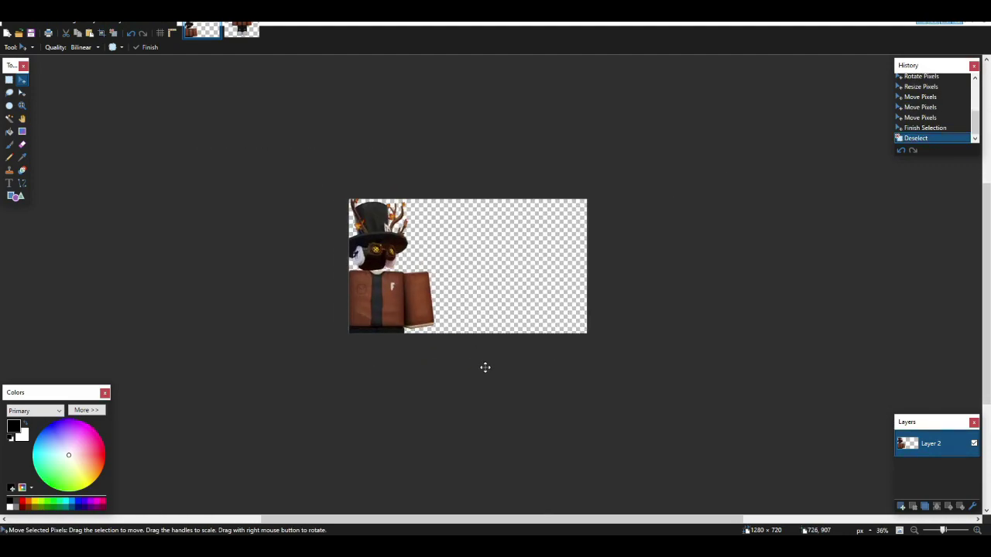
ctrl+scroll(397, 118, up, 1)
ctrl+scroll(394, 140, up, 2)
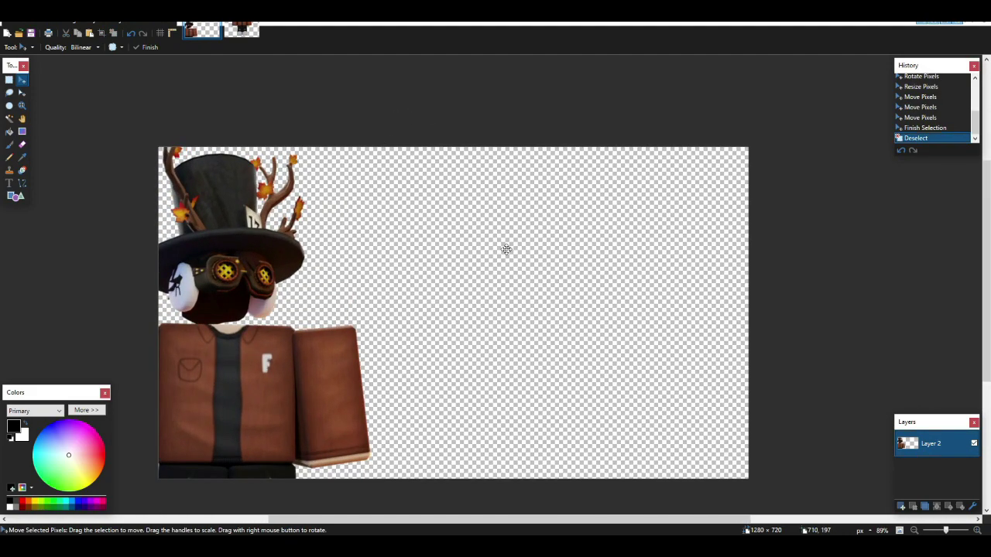
- Add a new layer with the white Wozcott text "HOW TO MAKE" at size 110 along the top of the canvas
click(901, 506)
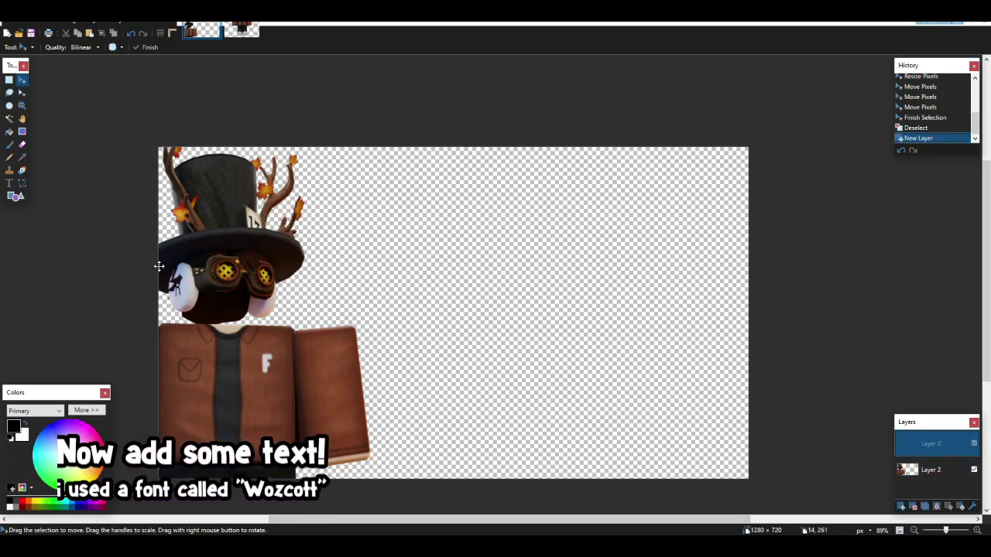
click(7, 185)
click(26, 424)
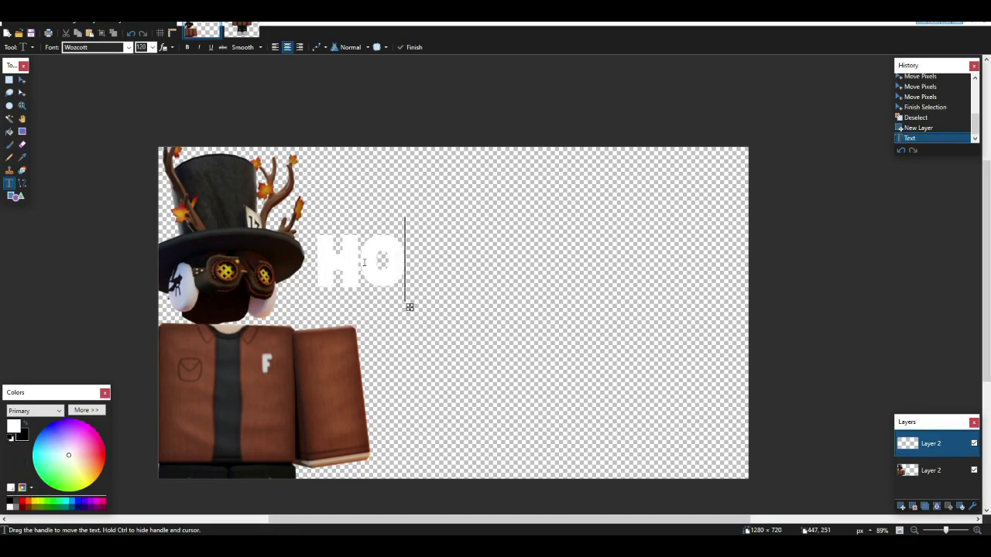
text(W TO MAKE)
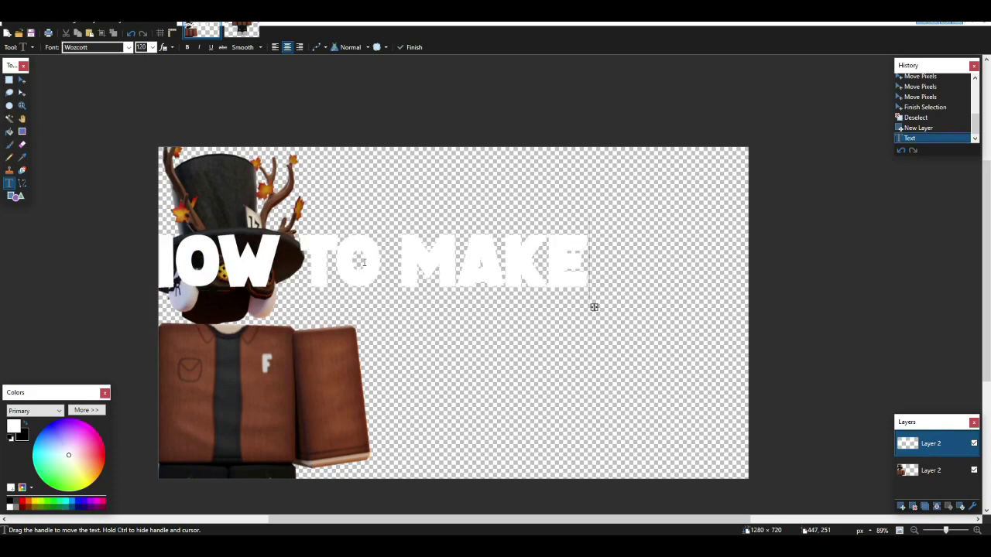
drag(595, 308, 732, 239)
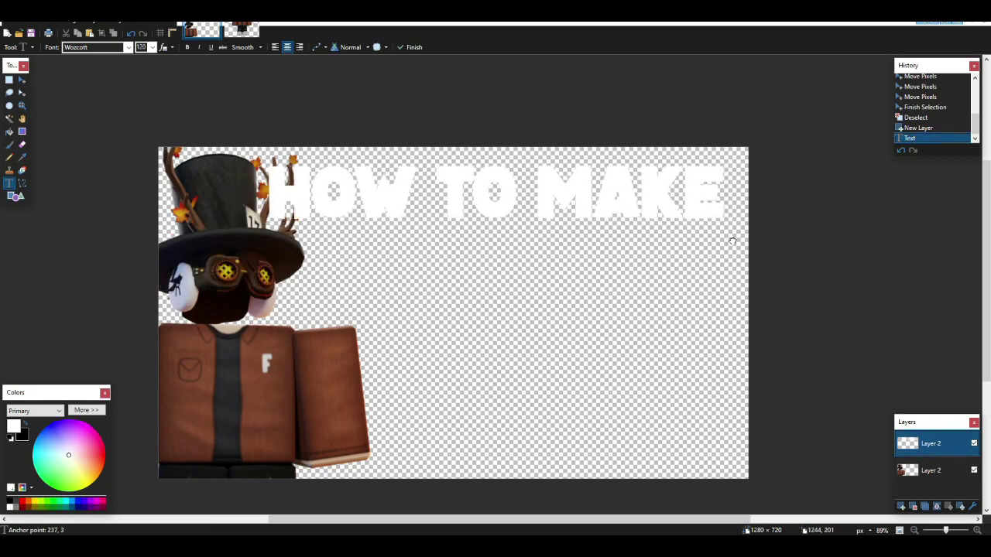
text(110)
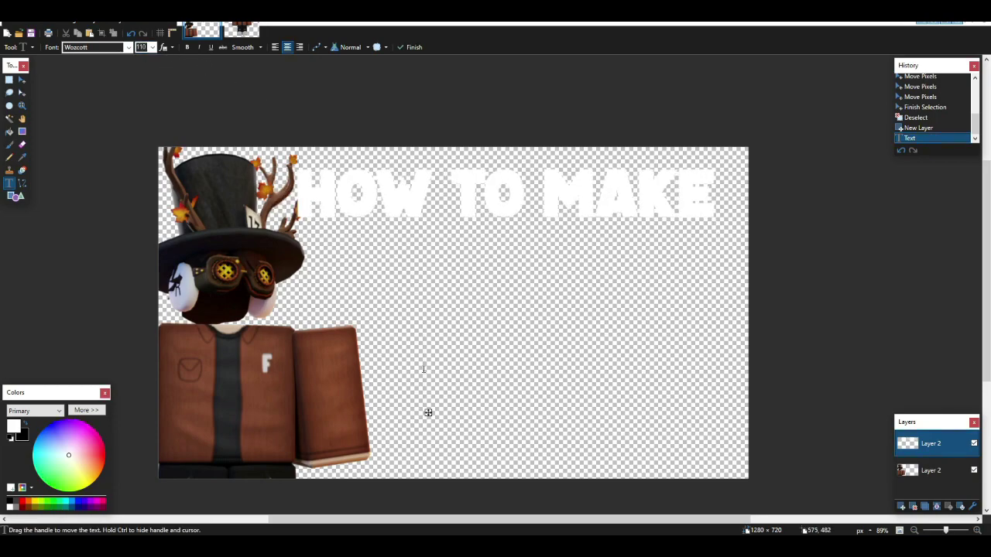
- Add the text "A ROBLOX" at size 120 and place it beneath the first text line
text( ROBLOX)
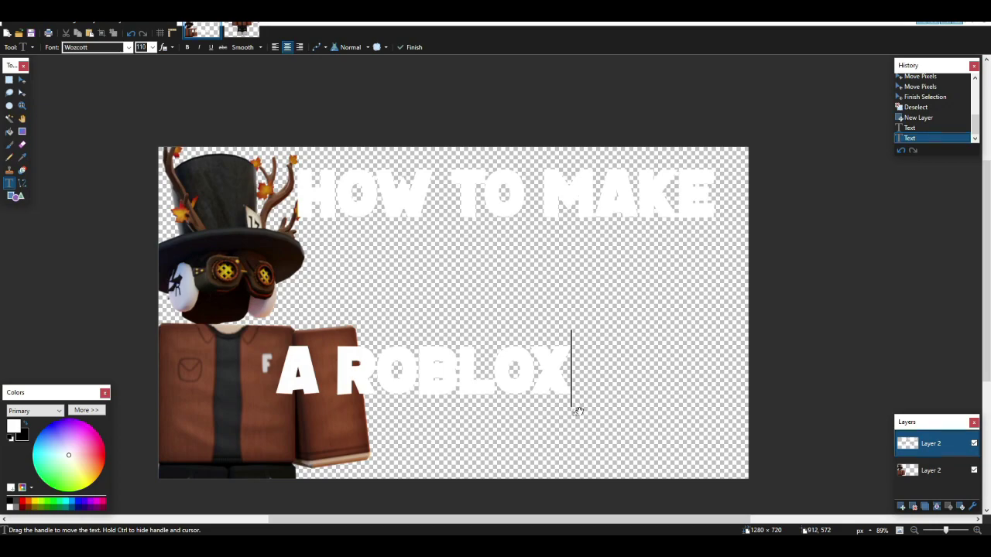
drag(577, 414, 664, 300)
double_click(148, 48)
text(120)
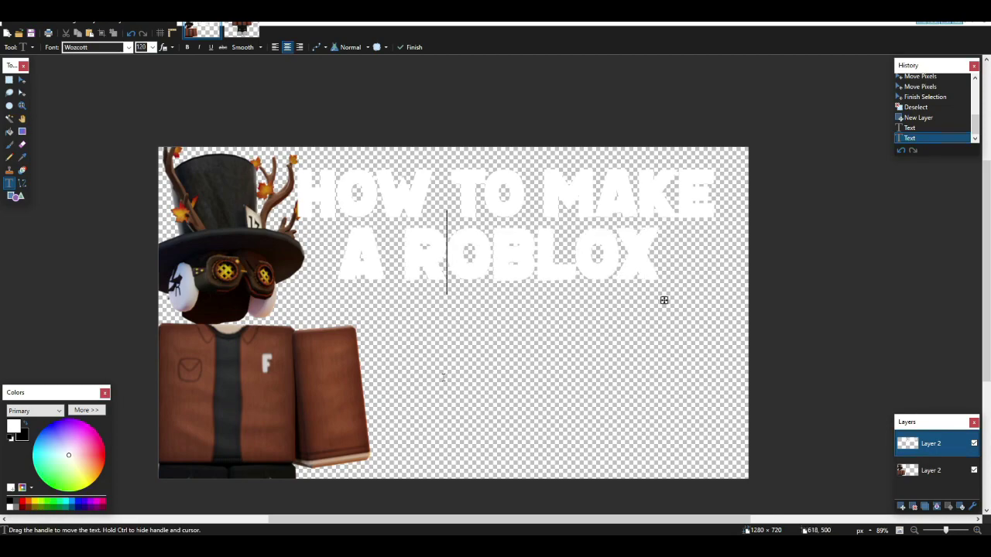
- Add the text "THUMBNAIL" at size 130 and place it as the third line beneath "A ROBLOX"
scroll(444, 378, up, 1)
click(223, 465)
scroll(290, 444, down, 2)
text(THUMBNAIL)
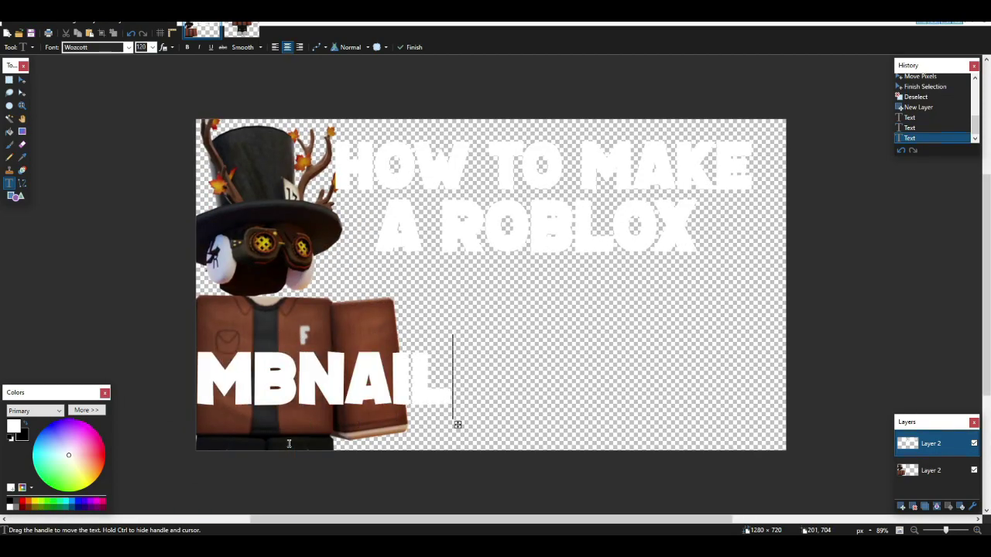
drag(458, 424, 730, 339)
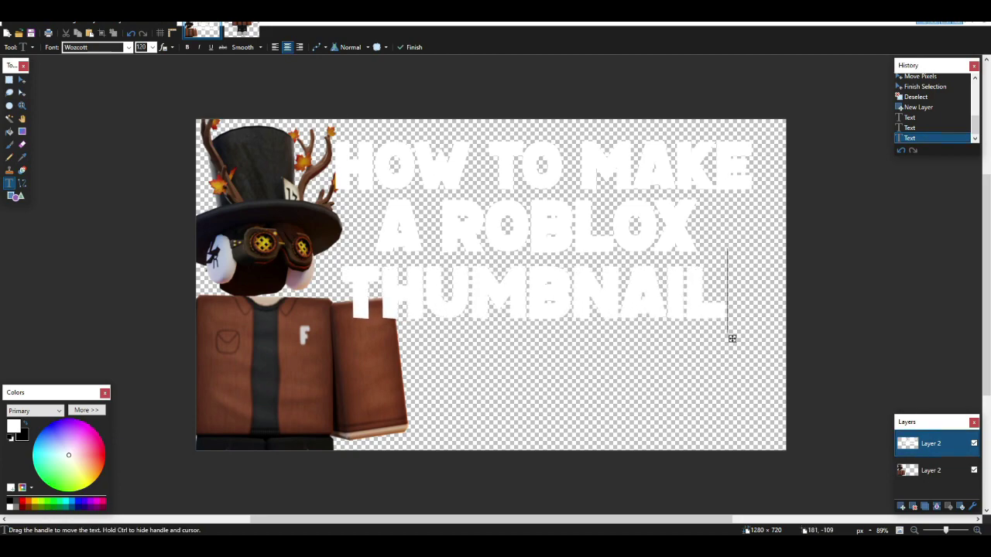
text(130)
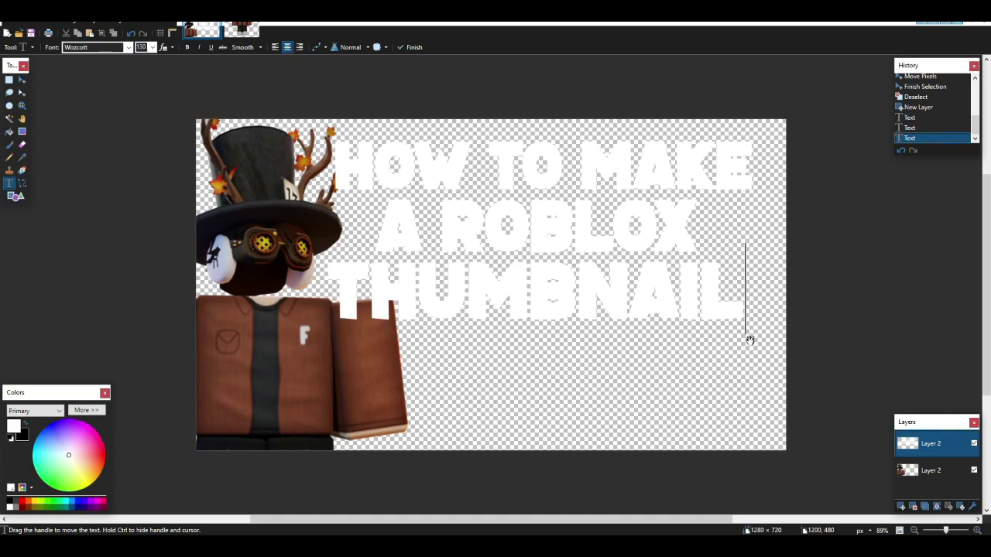
- Shrink and slightly tilt the three lines of text, position them beside the character, and deselect them
click(23, 80)
drag(427, 171, 426, 223)
shift+drag(196, 502, 199, 471)
drag(563, 304, 558, 259)
drag(796, 249, 795, 263)
drag(719, 255, 719, 249)
click(163, 27)
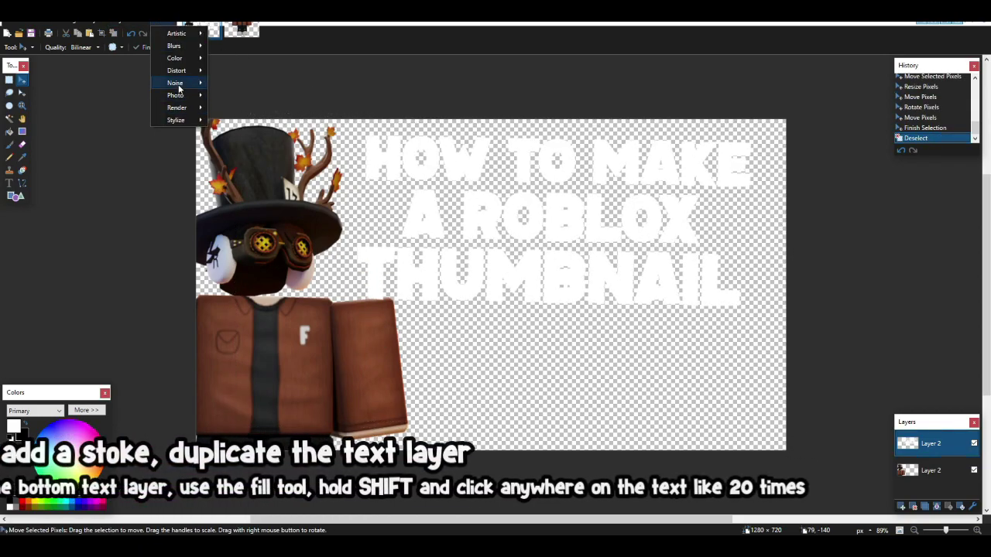
mouse_move(178, 66)
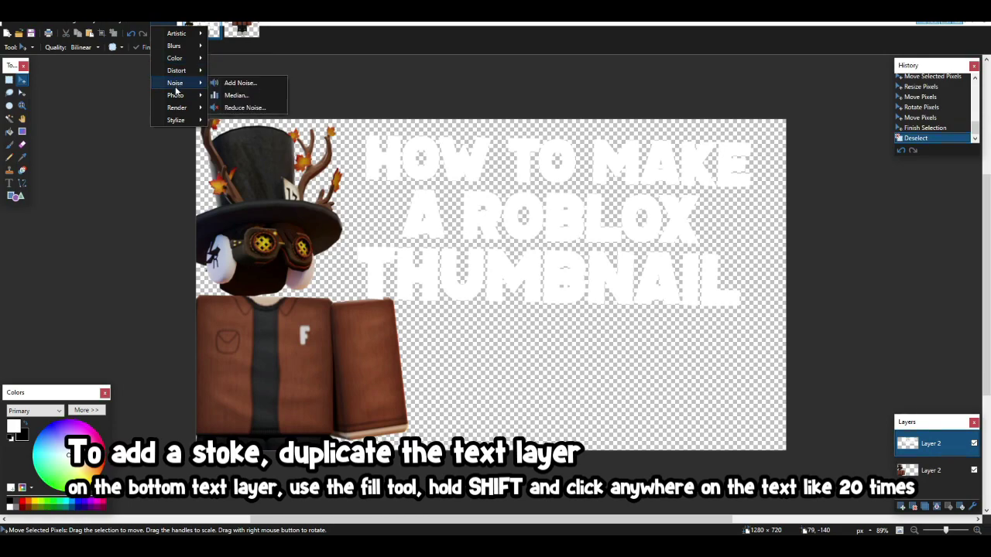
mouse_move(175, 120)
click(47, 85)
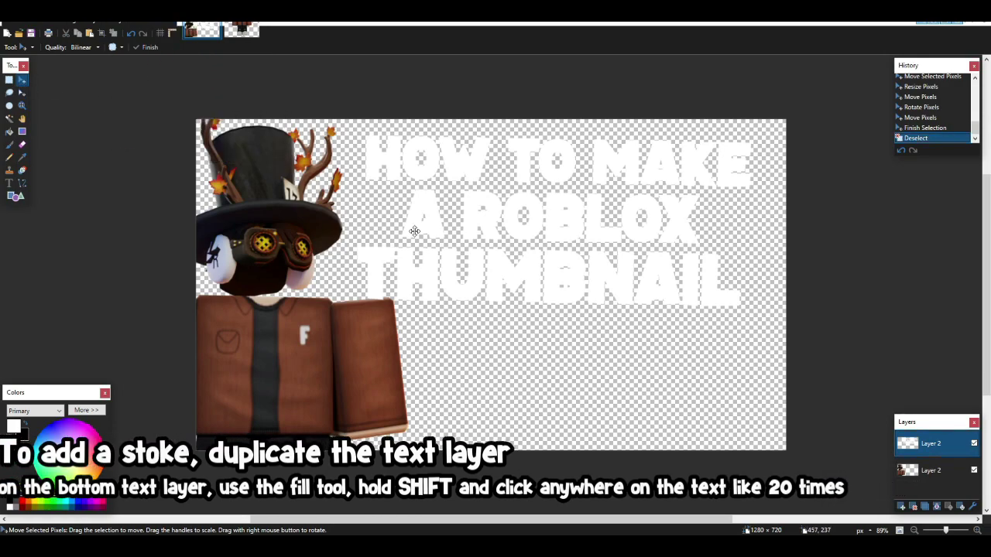
- Duplicate the text layer and repeatedly flood-fill the lettering on the lower copy with black to build a thick outline
click(925, 507)
click(9, 132)
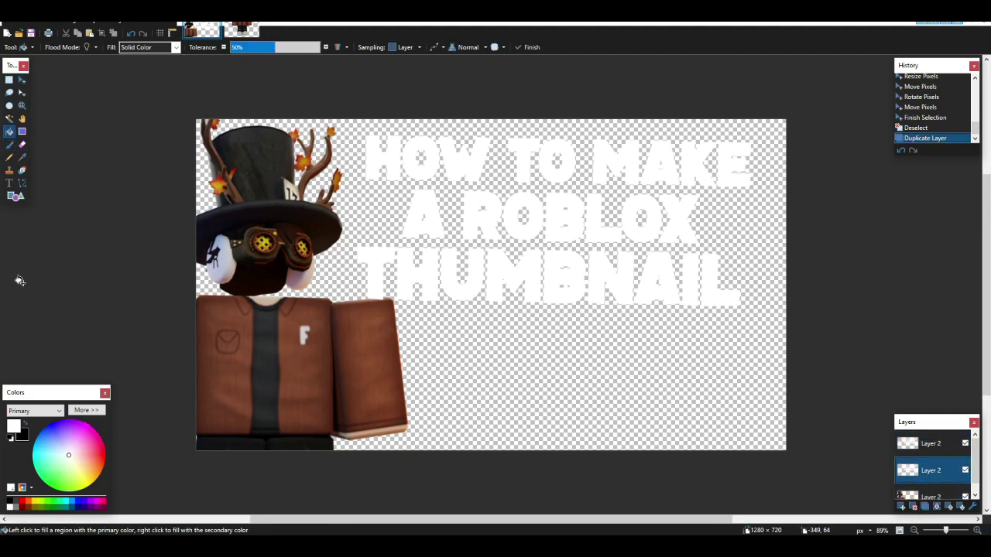
click(370, 256)
click(425, 272)
click(407, 271)
click(382, 259)
click(411, 275)
click(377, 254)
click(420, 275)
click(376, 255)
click(426, 276)
click(374, 256)
click(416, 269)
click(379, 257)
click(436, 273)
click(383, 255)
click(431, 268)
ctrl+scroll(463, 275, down, 4)
ctrl+scroll(537, 250, up, 8)
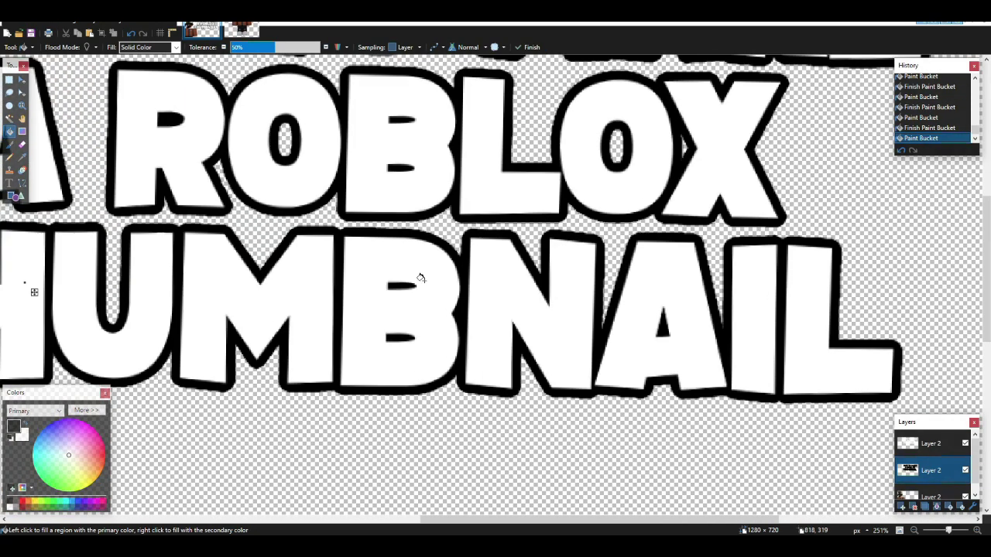
click(441, 305)
ctrl+scroll(433, 297, down, 6)
key(Return)
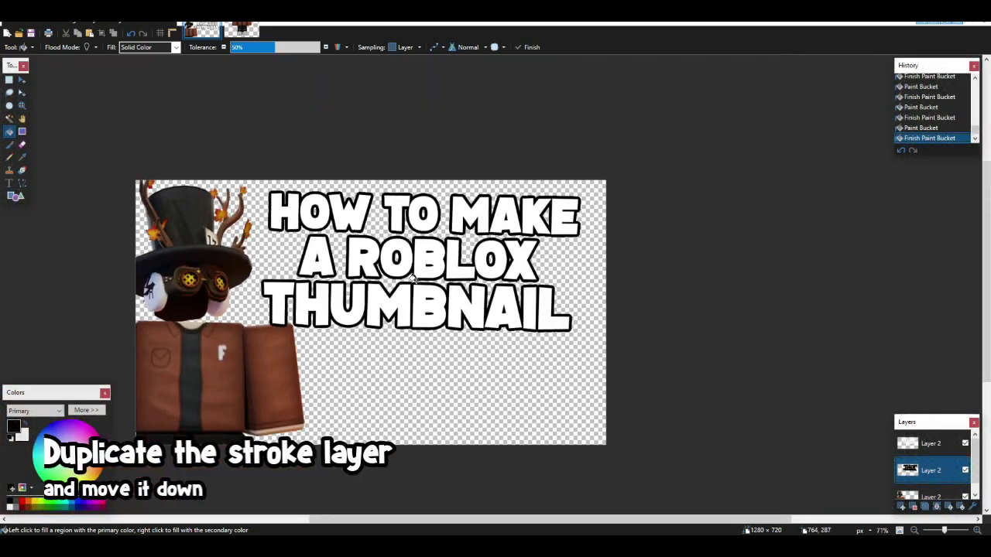
- Duplicate the black outline layer, shift the lower copy down 8 px as a drop edge, and deselect it
ctrl+scroll(415, 287, down, 4)
ctrl+scroll(413, 281, up, 6)
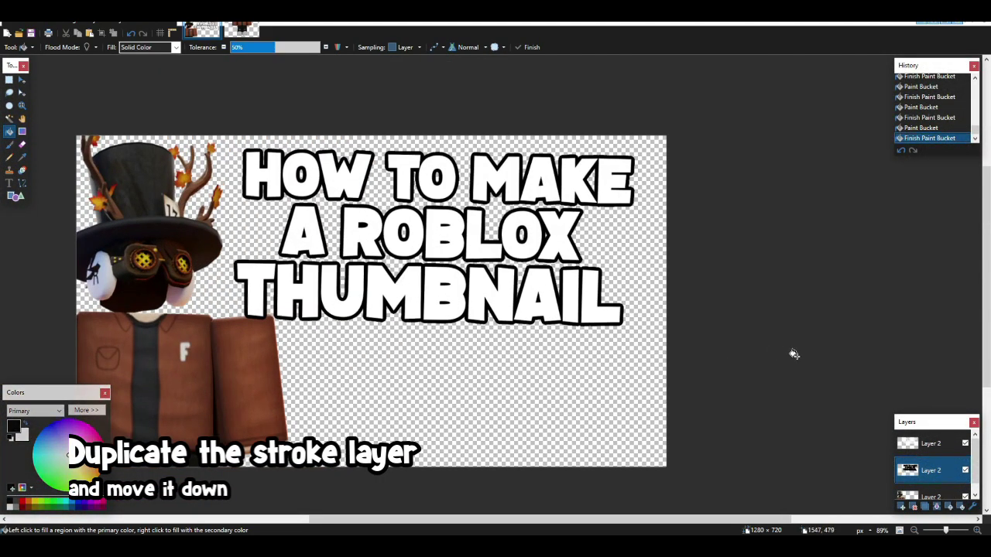
click(926, 507)
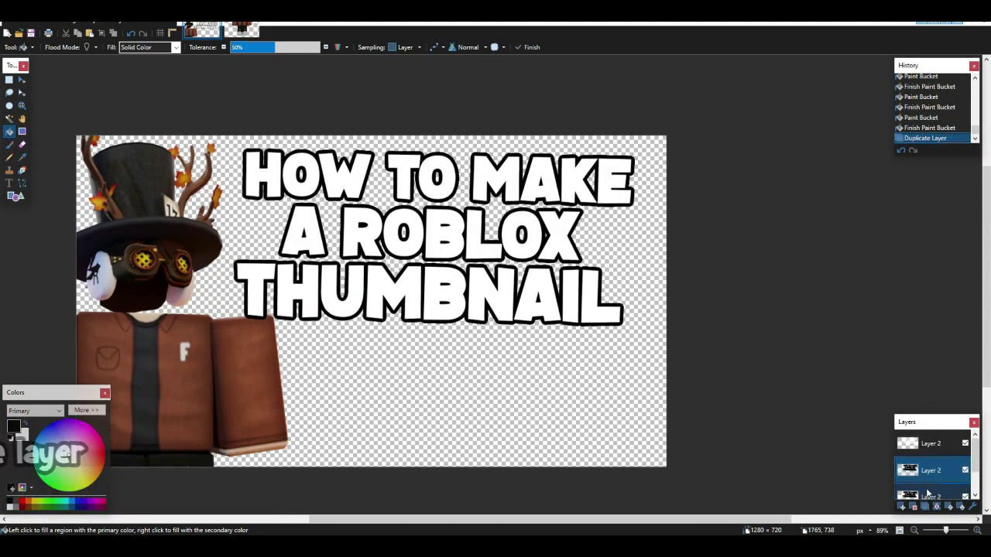
click(929, 495)
click(23, 81)
key(ctrl+a)
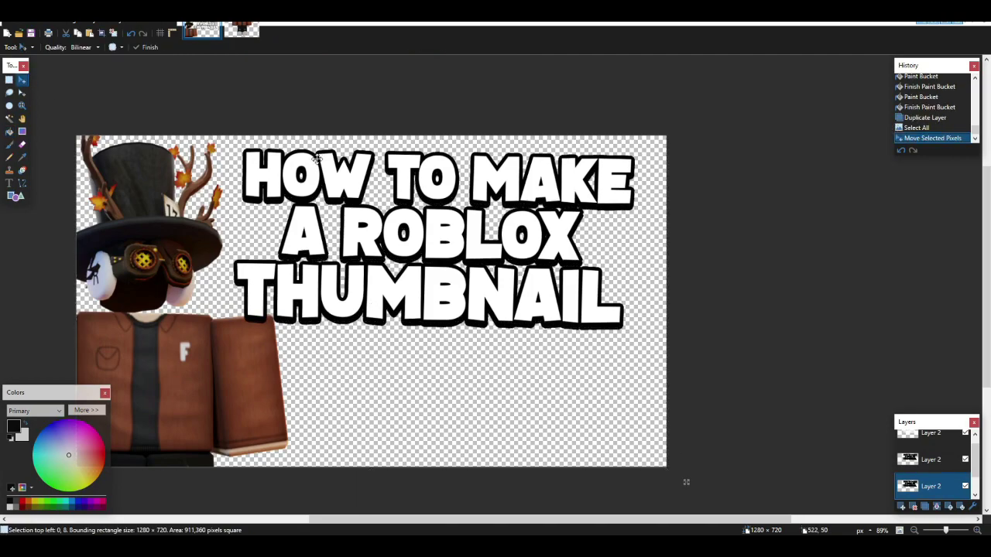
key(ctrl+d)
ctrl+scroll(316, 158, down, 4)
ctrl+scroll(315, 171, up, 2)
ctrl+scroll(317, 172, up, 1)
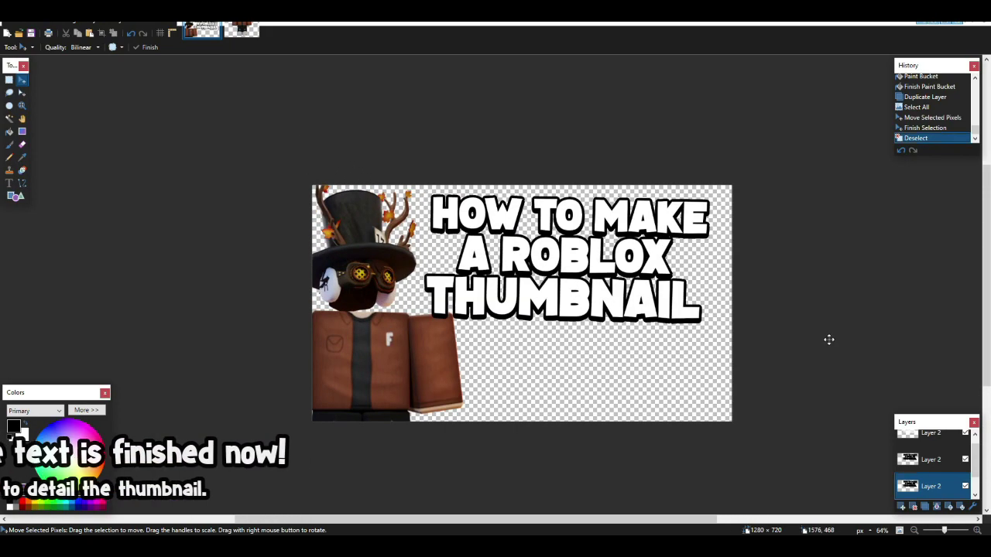
- Merge the white text and both outline layers into one, and move the whole title to the lower part of the canvas
click(928, 463)
click(933, 438)
click(936, 506)
key(ctrl+a)
drag(539, 299, 545, 389)
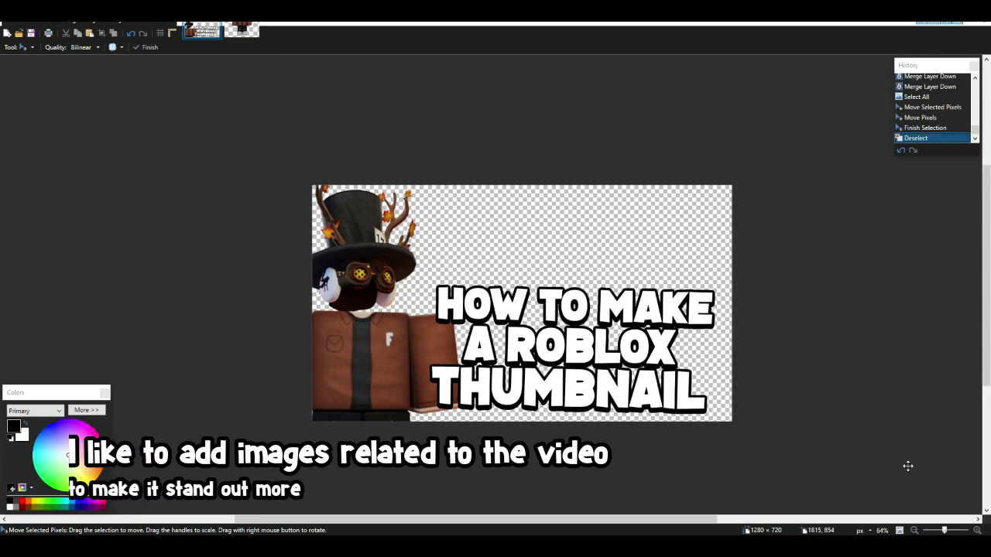
- Select the whole canvas and add a new layer above the merged title text
key(ctrl+a)
key(ctrl+shift+n)
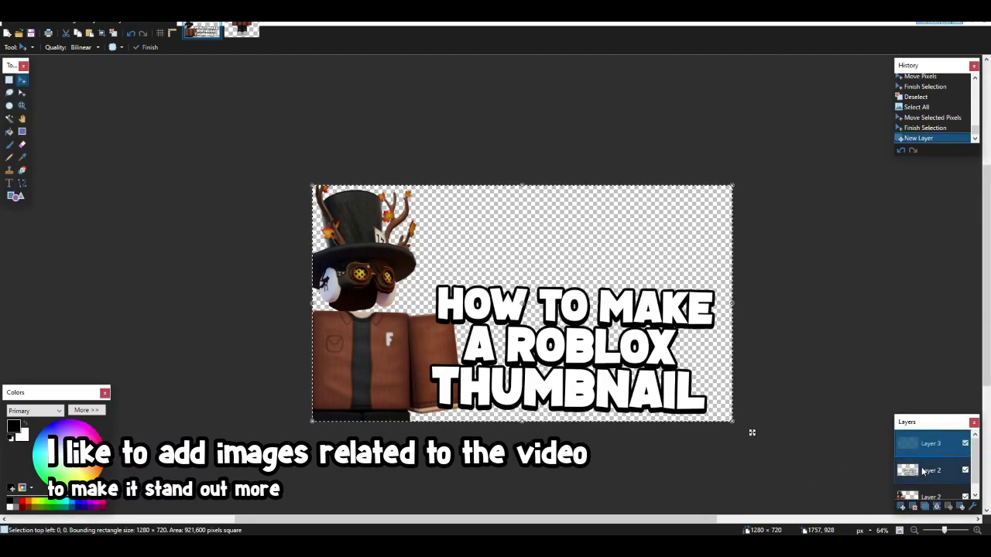